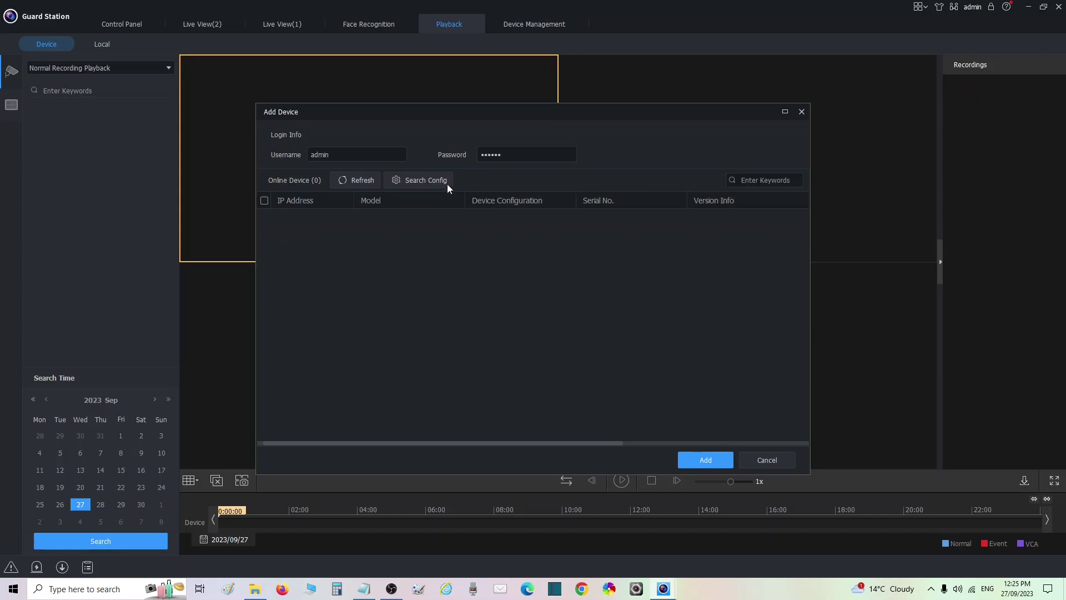
- Close the Add Device dialog and open the cloud device list in Device Management
left_click(802, 113)
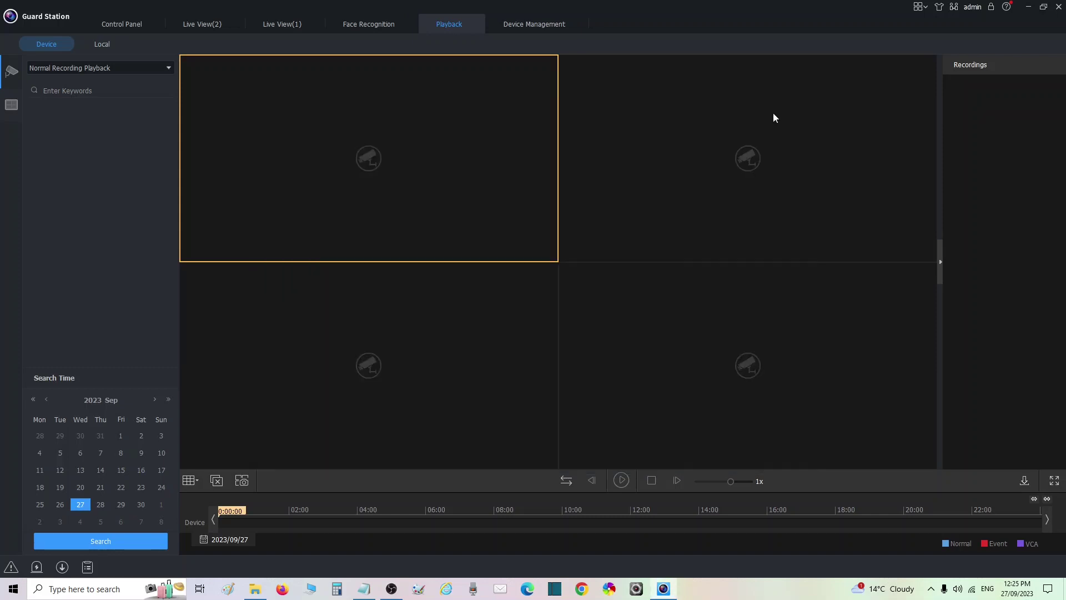
left_click(125, 24)
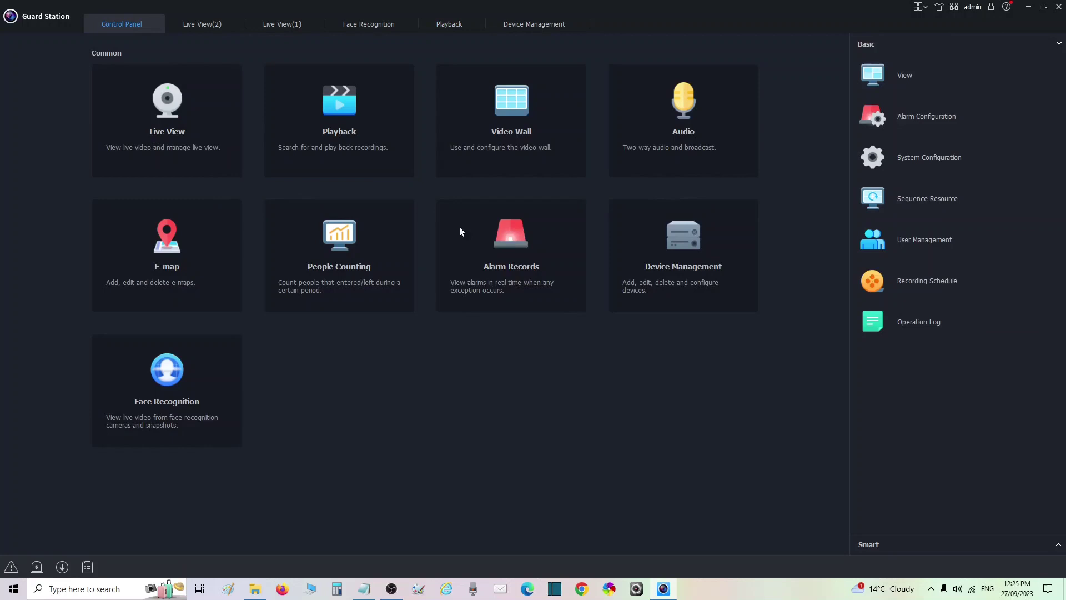
left_click(665, 253)
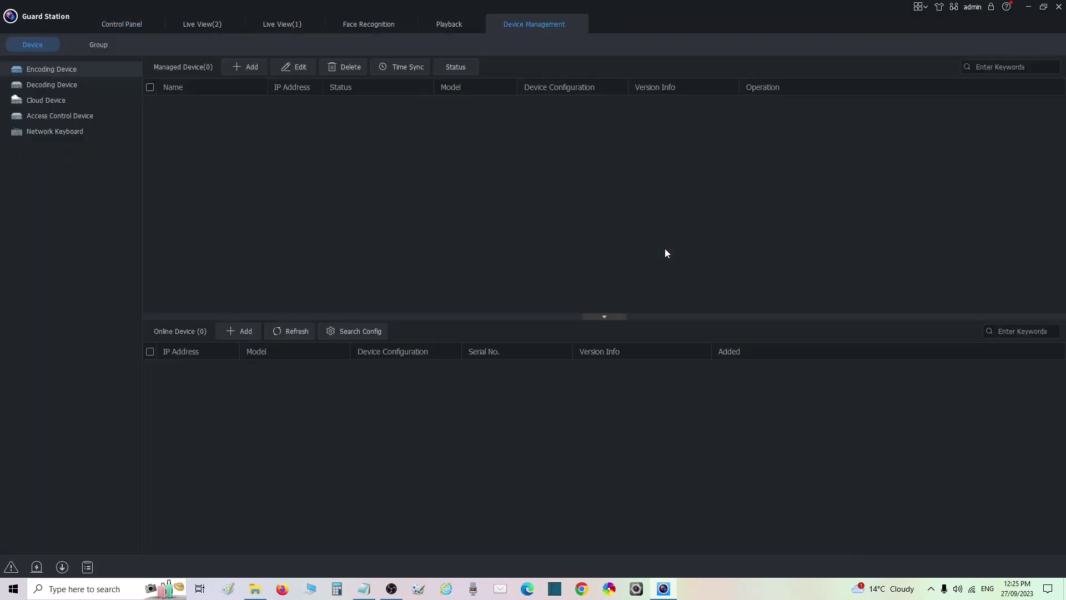
left_click(37, 103)
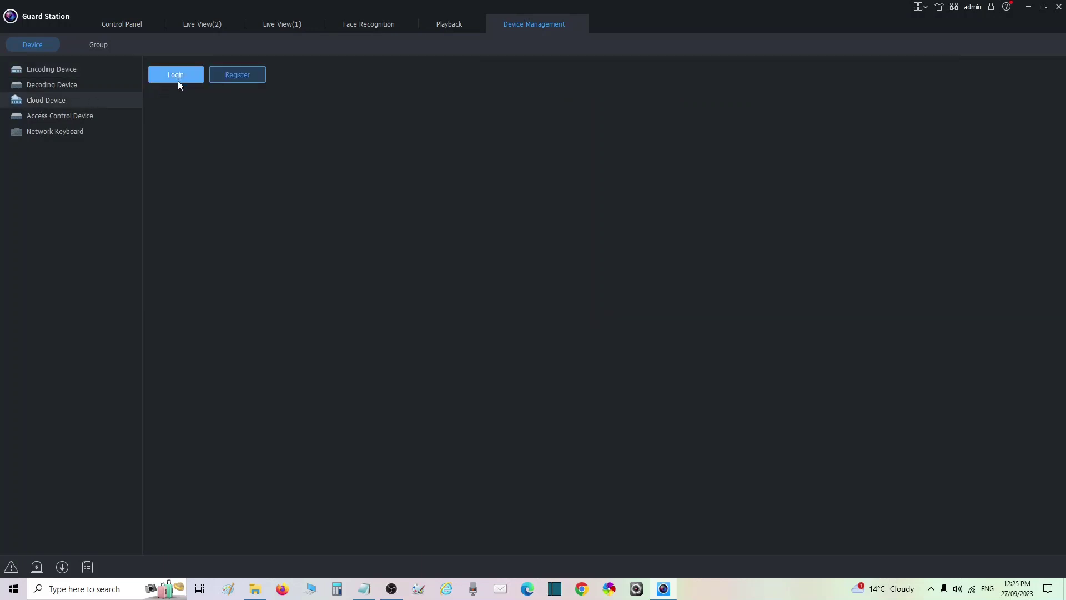
- Log in to the cloud account with the saved username by entering the account password
left_click(180, 81)
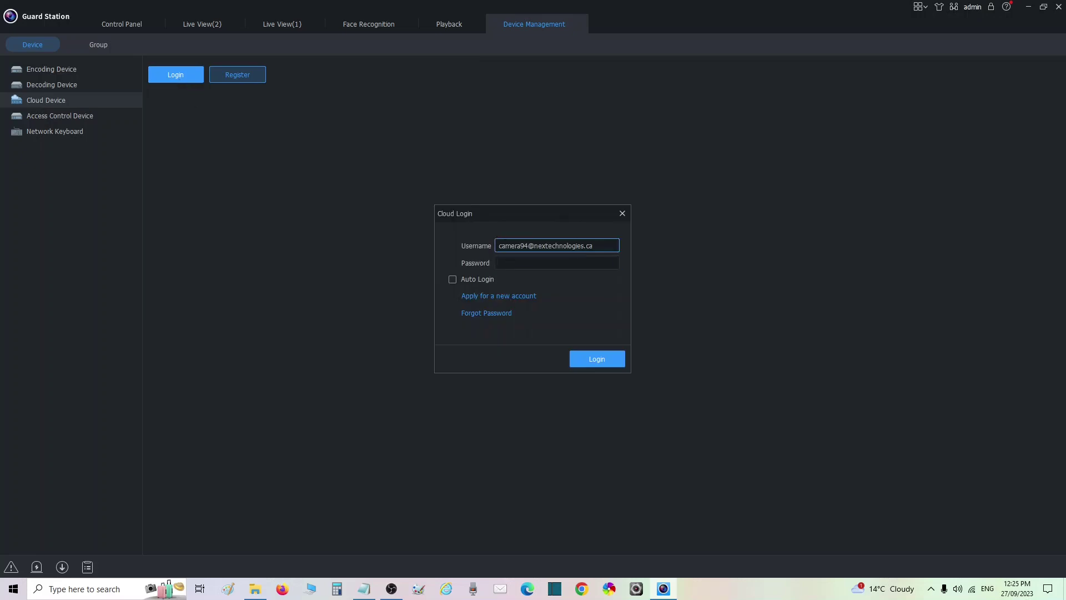
left_click(529, 263)
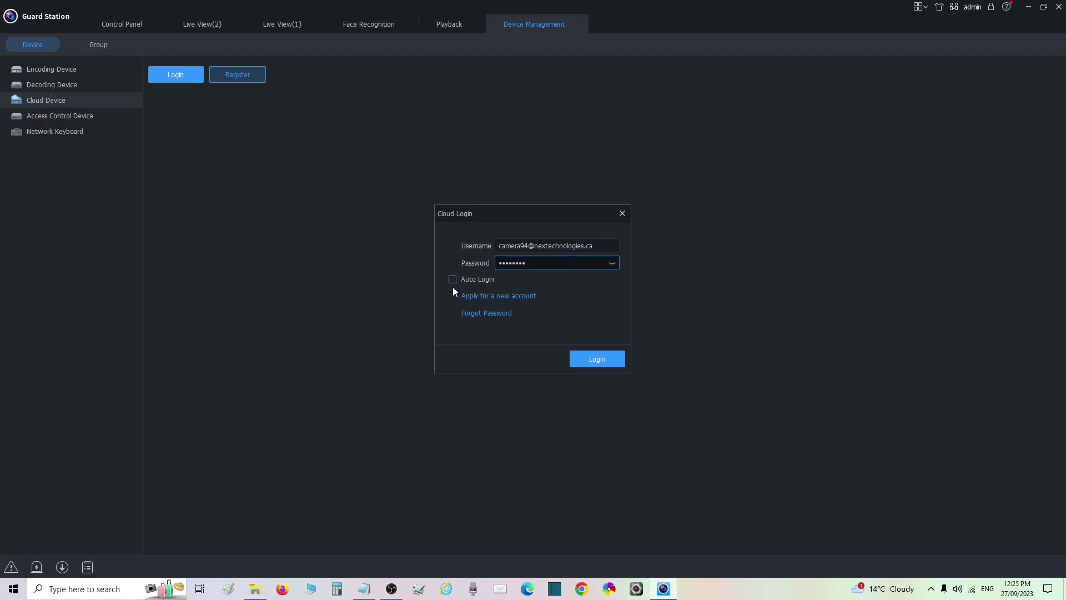
left_click(590, 362)
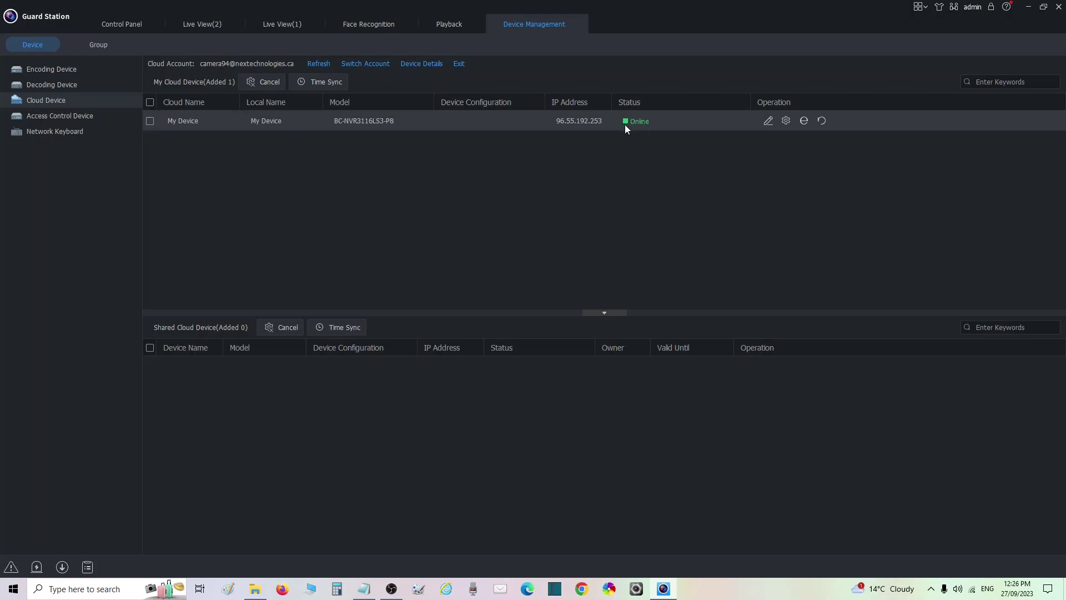
- Select My Device, open a new live view, and show the second camera's main stream in the first window
left_click(149, 122)
left_click(121, 24)
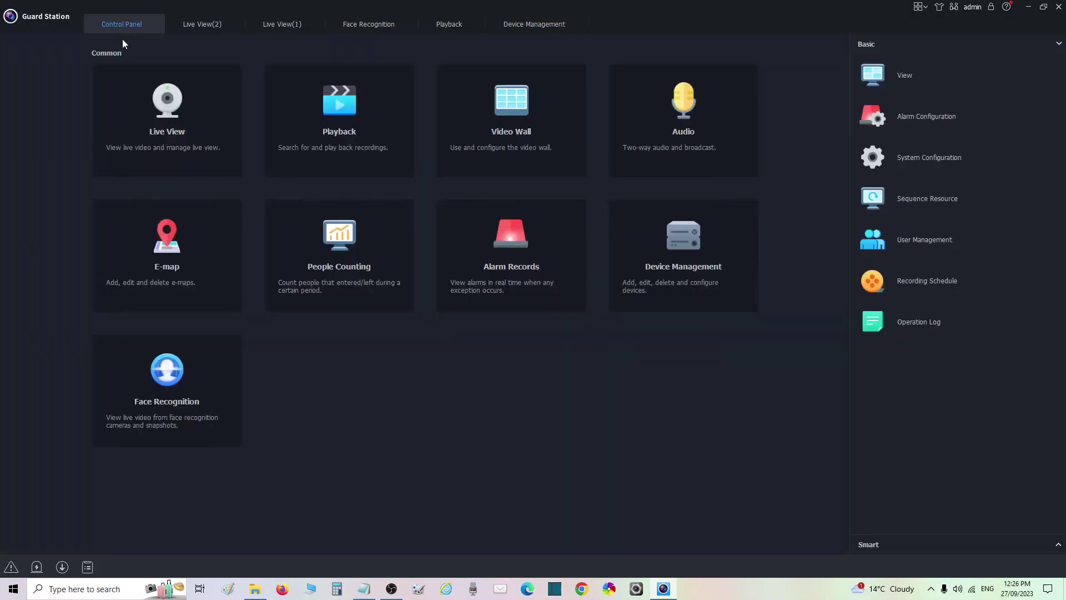
left_click(164, 124)
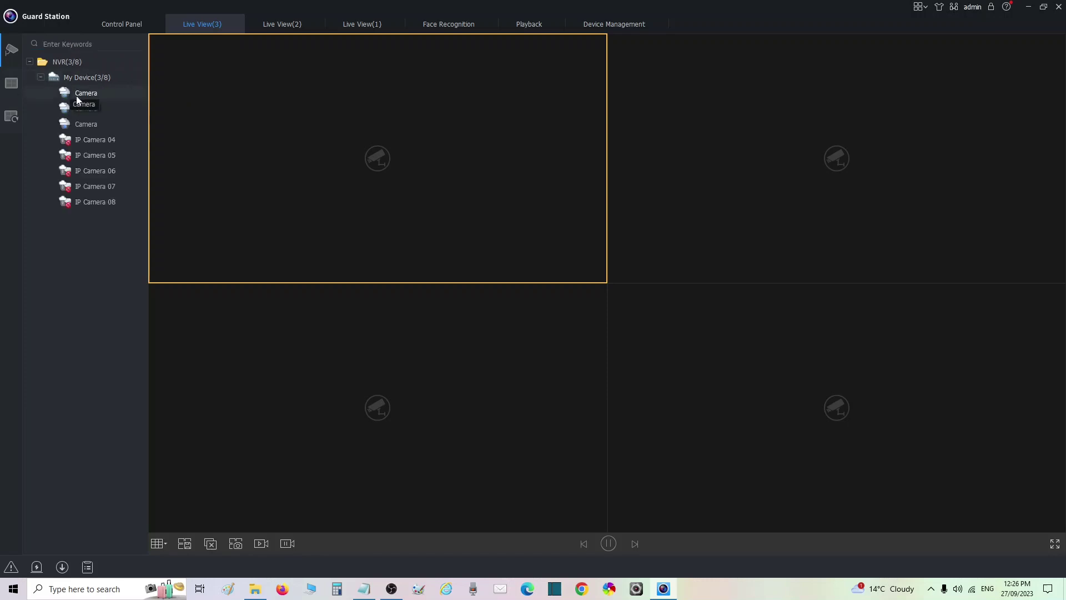
left_click(96, 109)
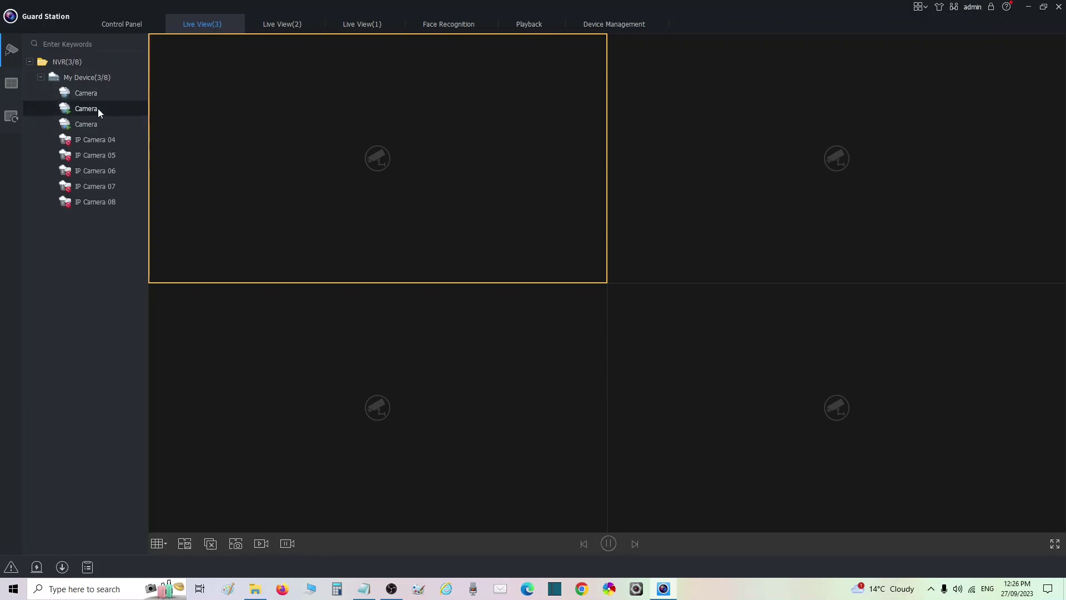
right_click(96, 110)
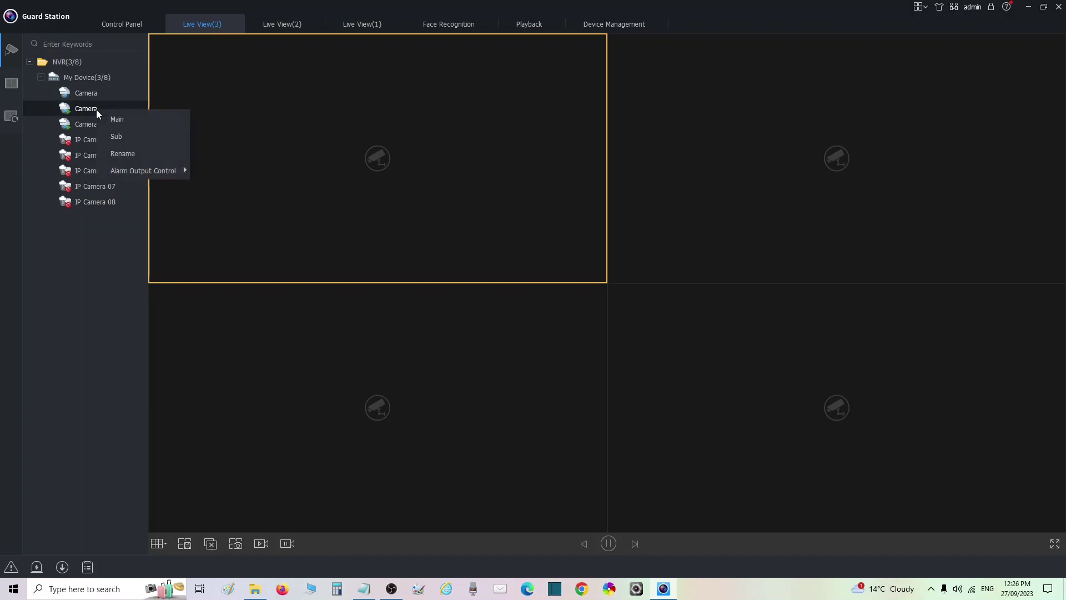
left_click(131, 125)
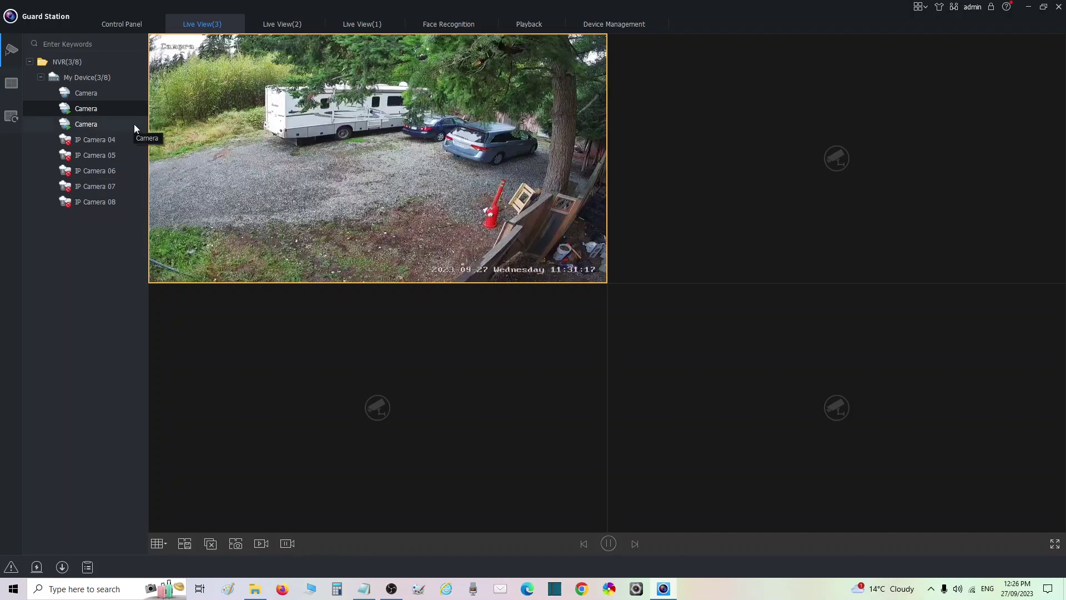
- Show the third camera's main stream in the second live view window
left_click(698, 104)
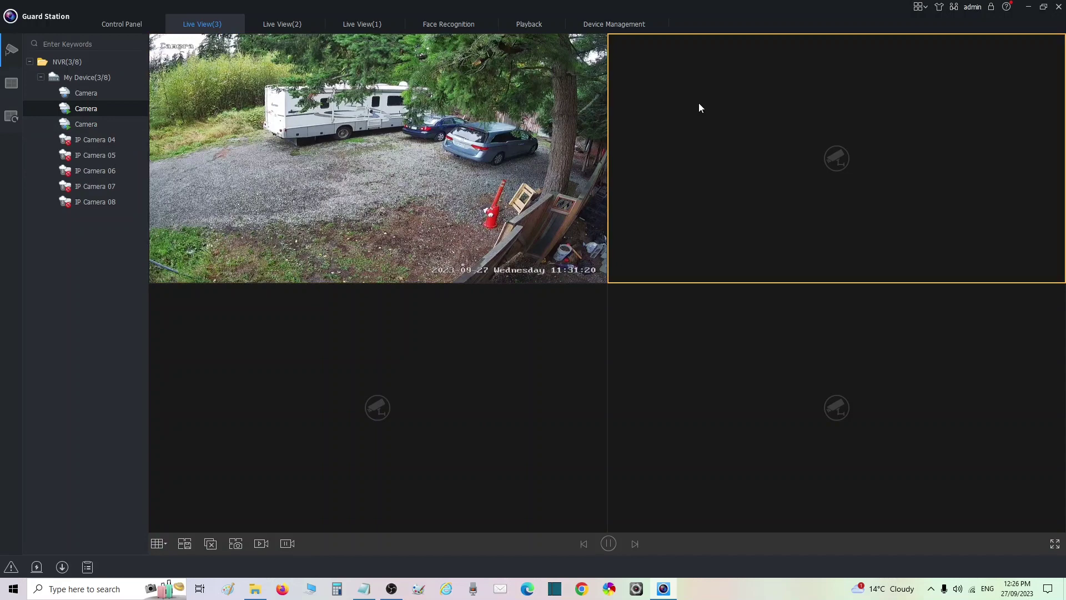
right_click(95, 126)
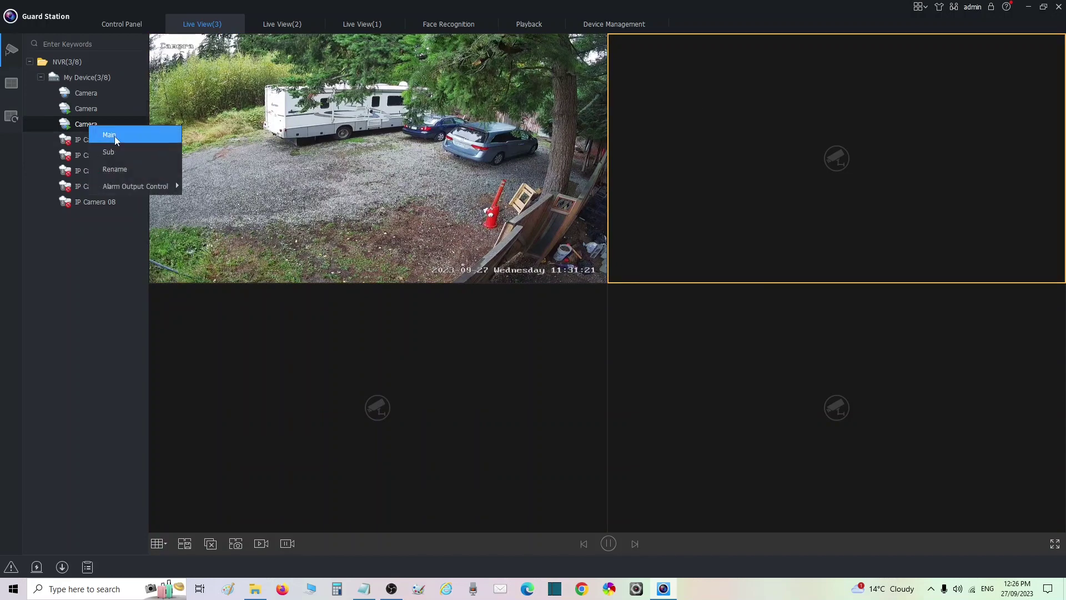
left_click(114, 137)
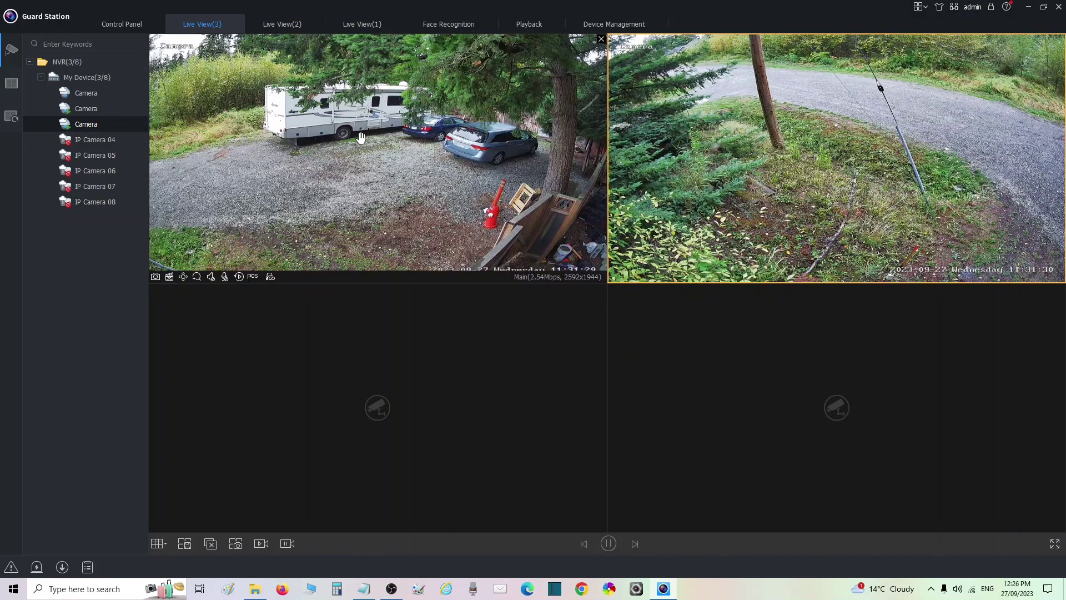
- Enlarge the first window's camera feed to try its view tools, and return to the four-window layout
double_click(376, 144)
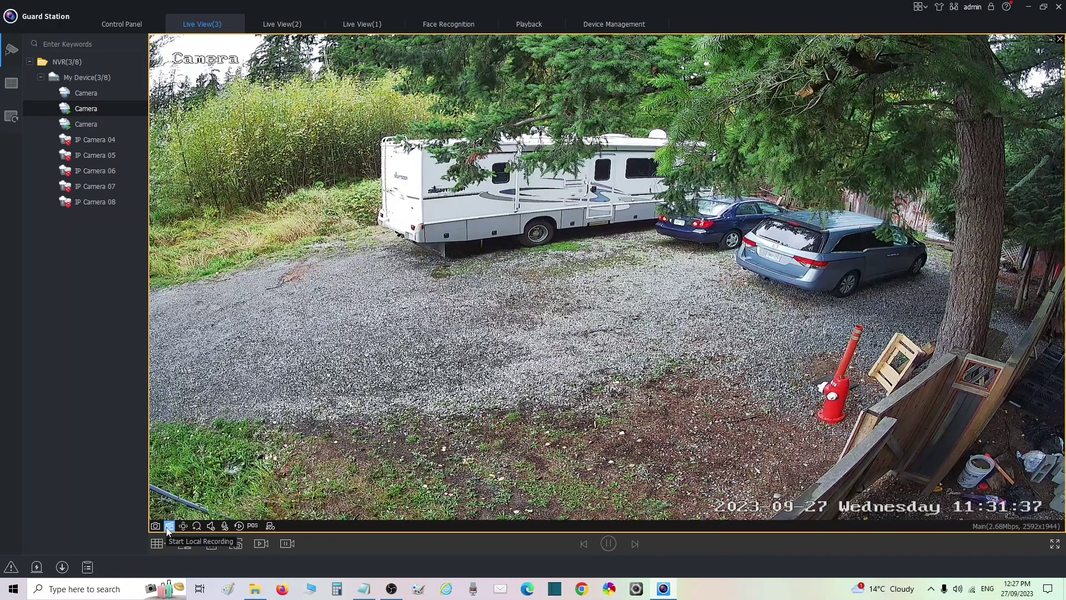
left_click(194, 529)
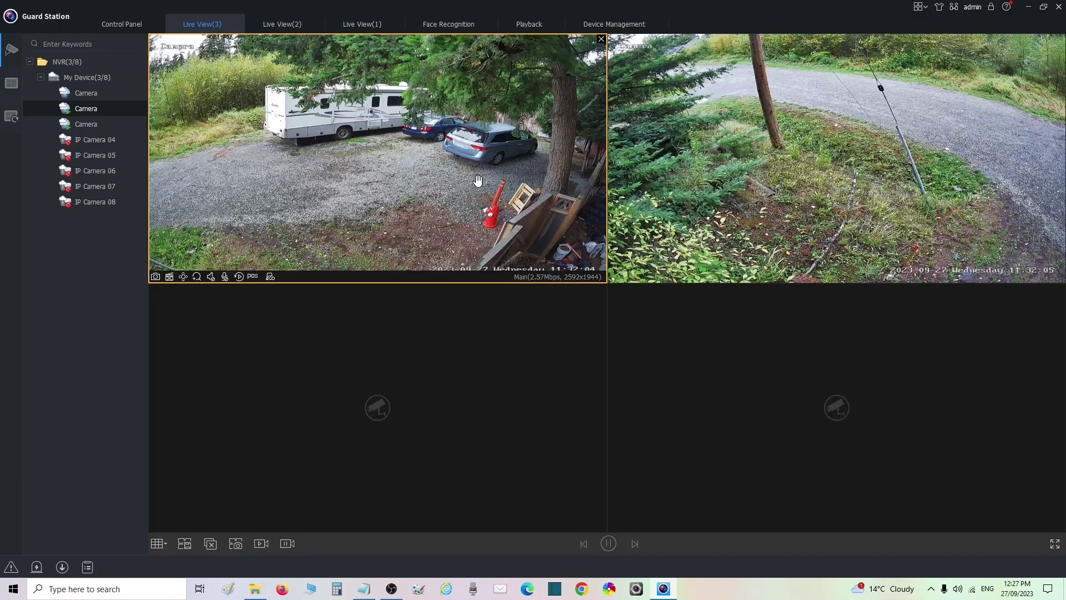
double_click(478, 180)
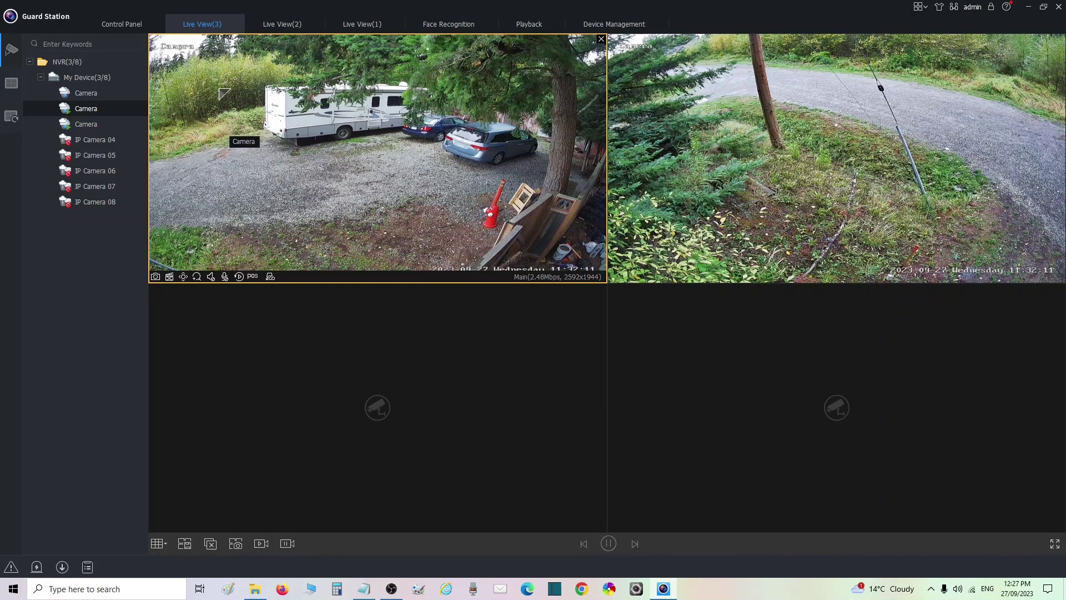
- Open Playback and search for normal recordings of My Device's second camera on September 26, 2023
left_click(122, 25)
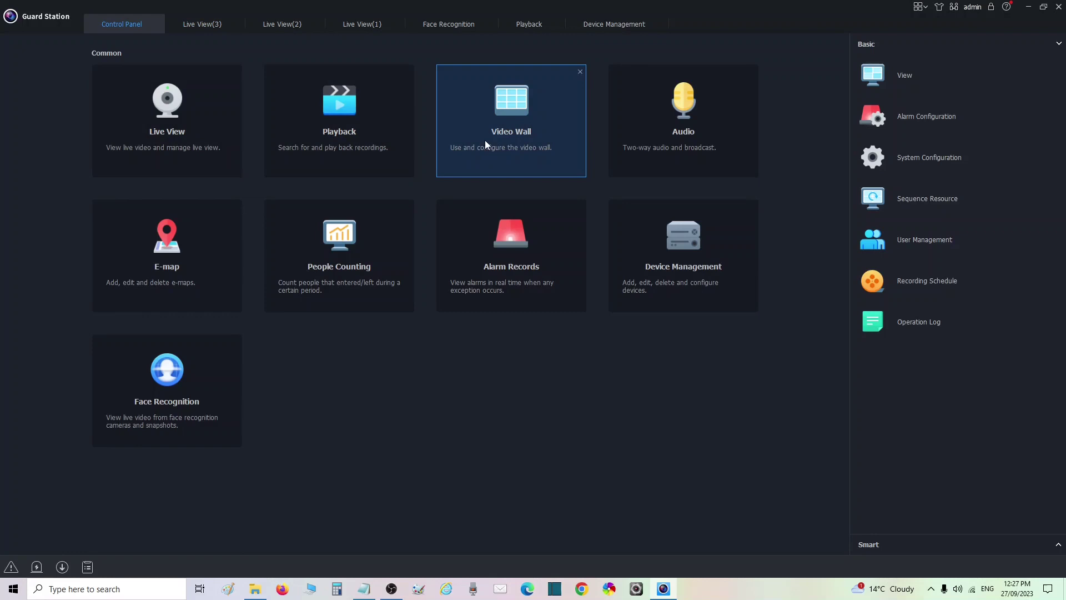
left_click(336, 112)
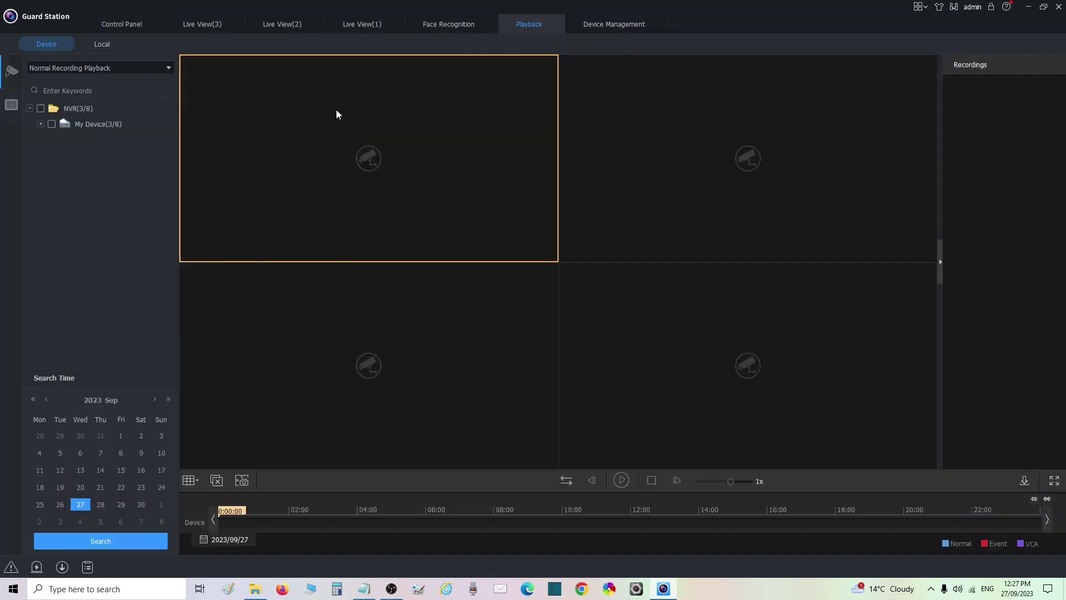
left_click(40, 125)
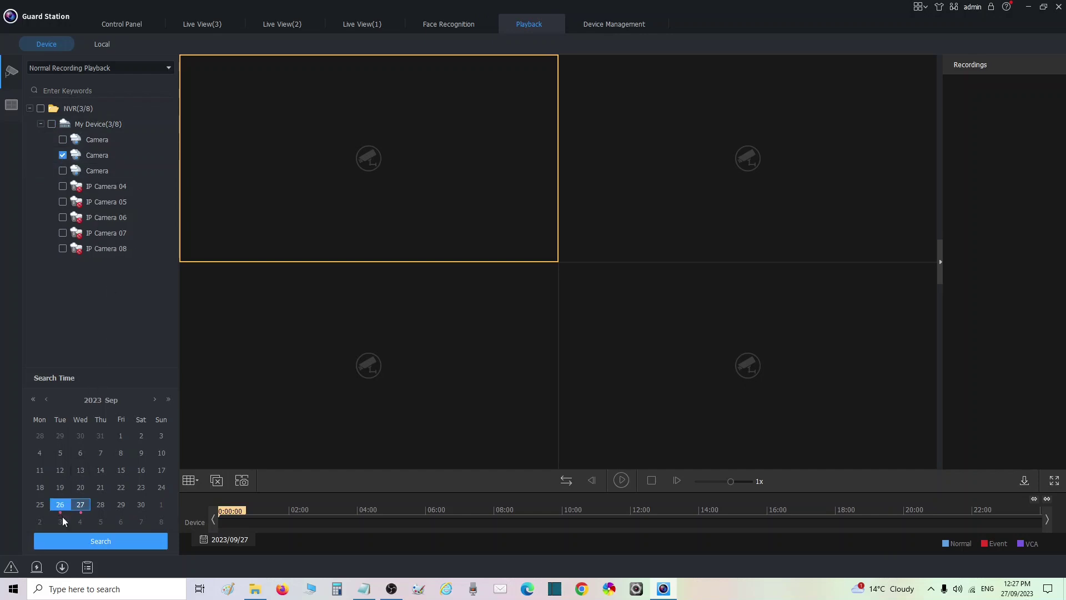
left_click(100, 547)
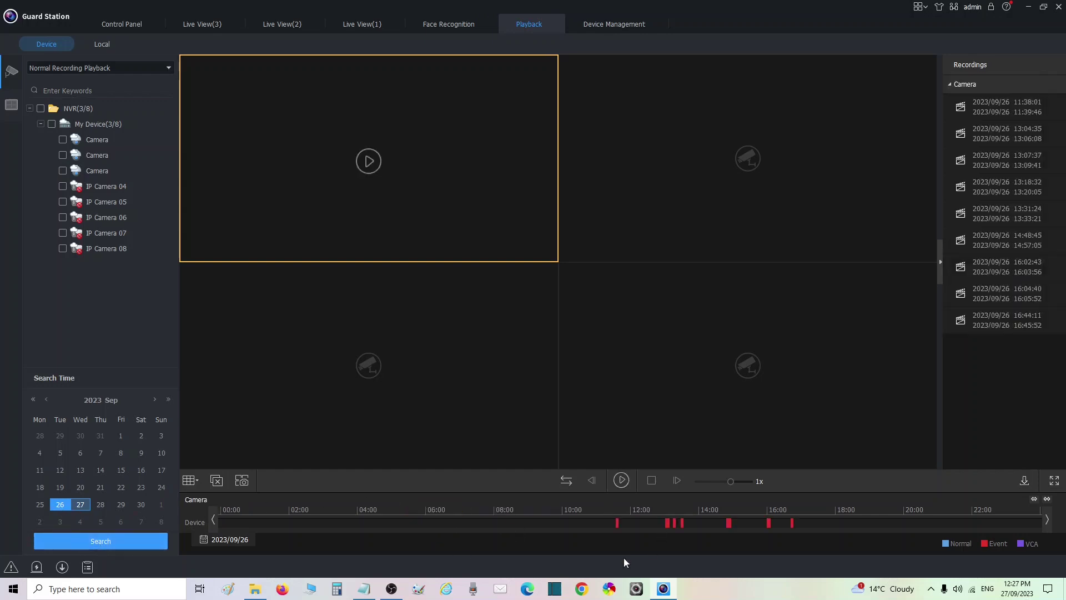
- Play the earliest event recording on the September 26 timeline, starting at 11:38:01
left_click(702, 524)
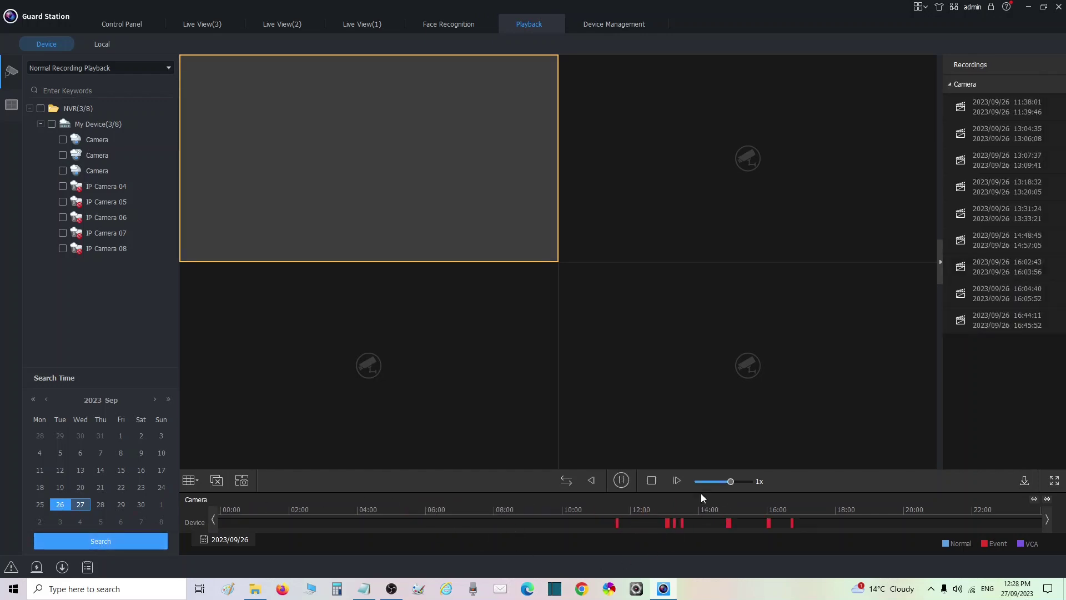
left_click(604, 522)
left_click(615, 525)
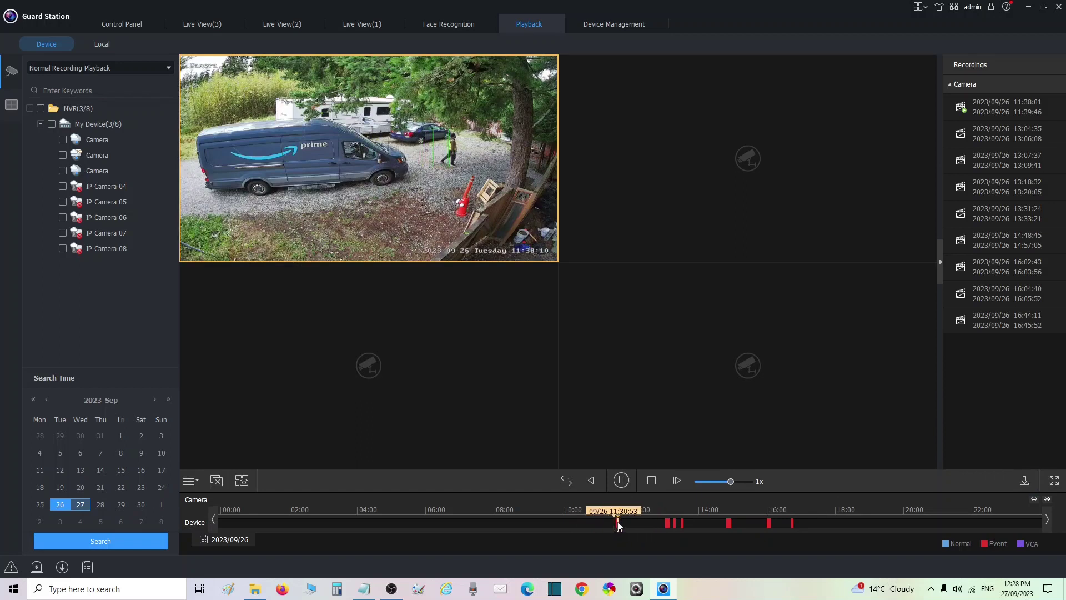
- Zoom the playback timeline in around the 11:38 event until it is divided into ten-minute intervals
left_click(1034, 499)
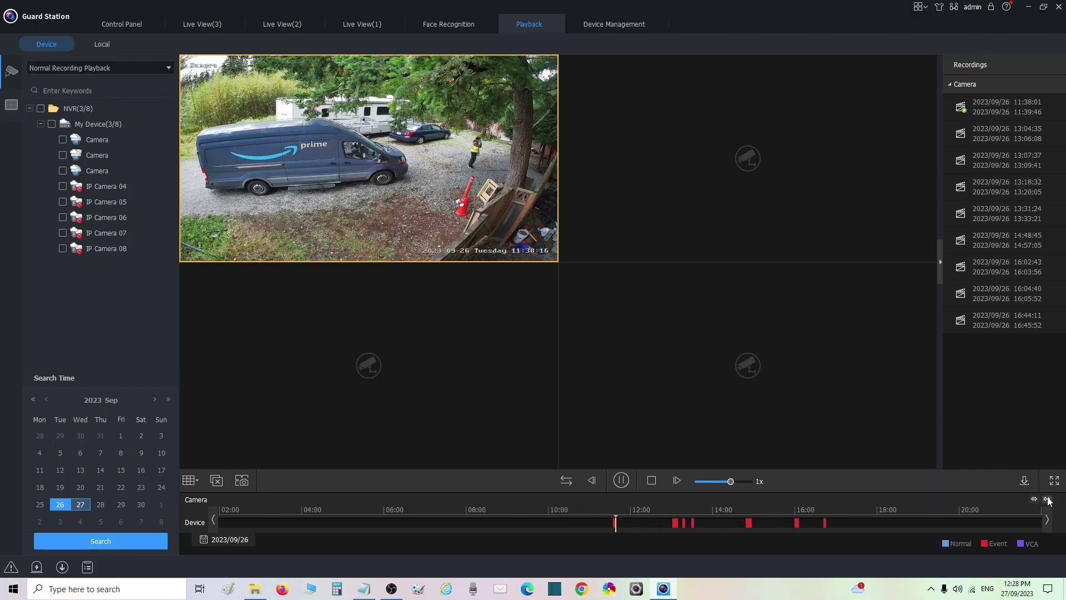
left_click(1033, 499)
left_click(1033, 499)
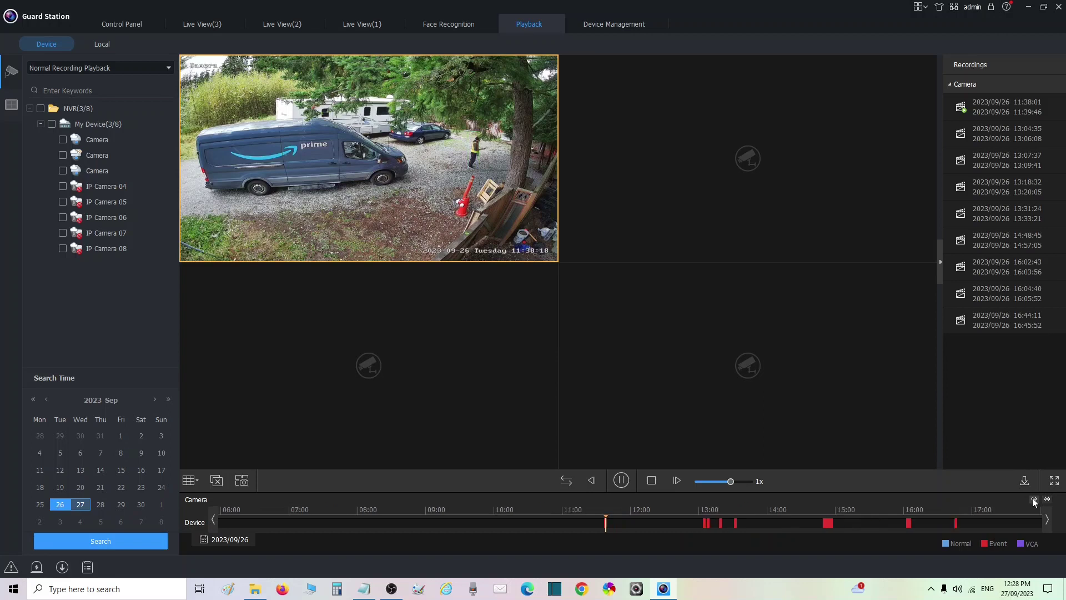
left_click(1033, 499)
left_click(1033, 499)
left_click(1034, 499)
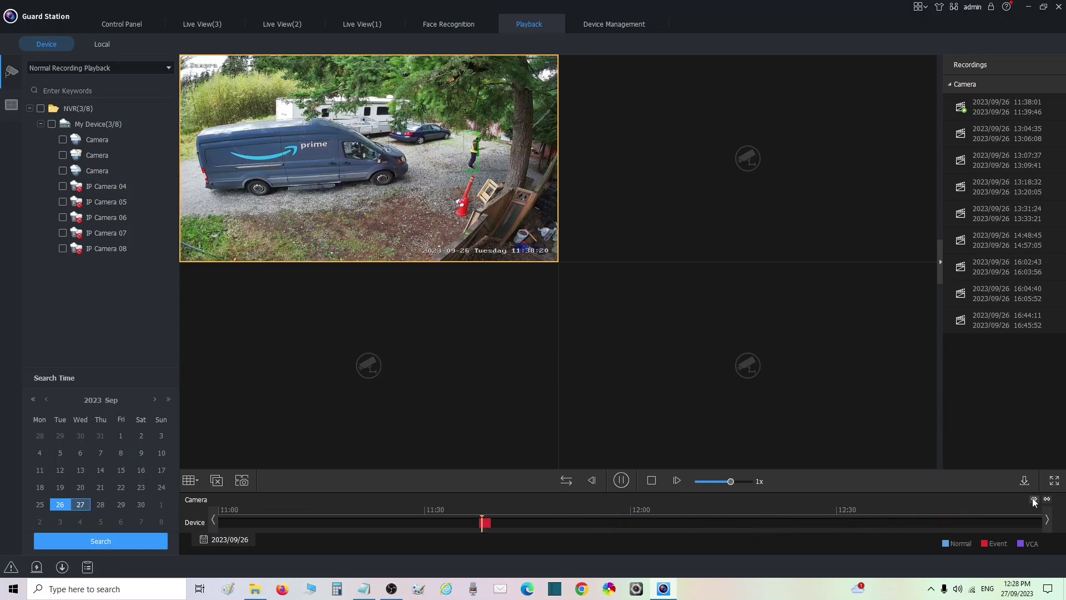
left_click(1034, 499)
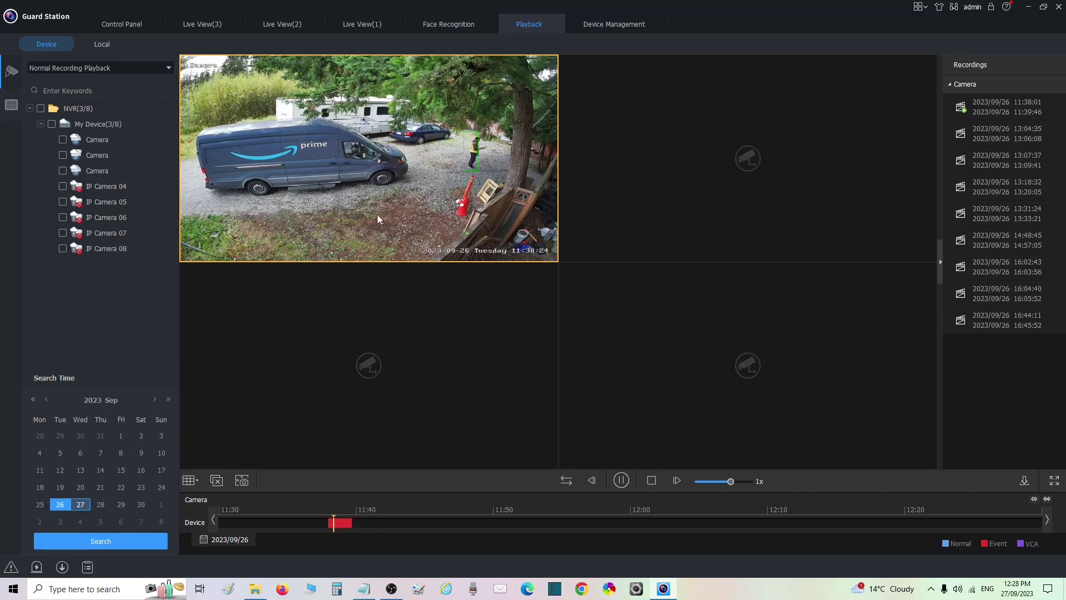
- Download the event recording from 11:38:01 to 11:39:46 by file at normal speed
mouse_move(466, 138)
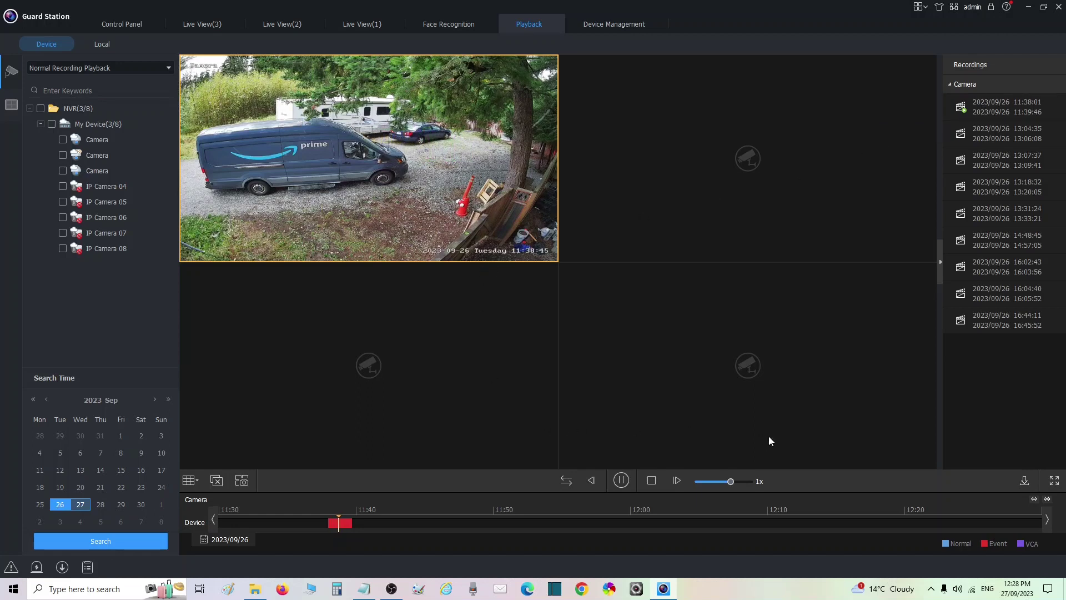
left_click(1024, 480)
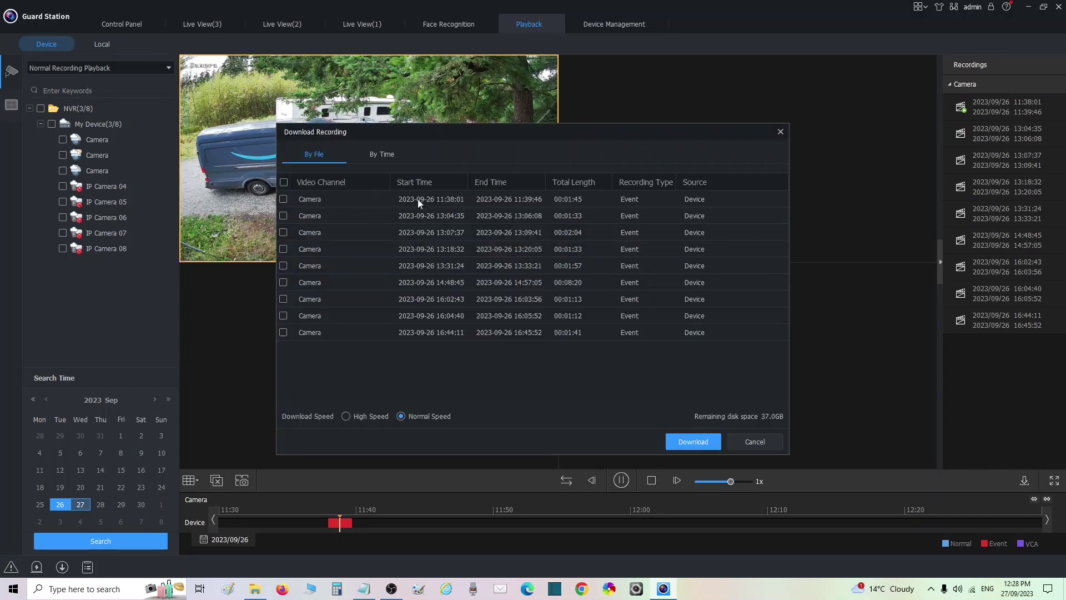
left_click(280, 201)
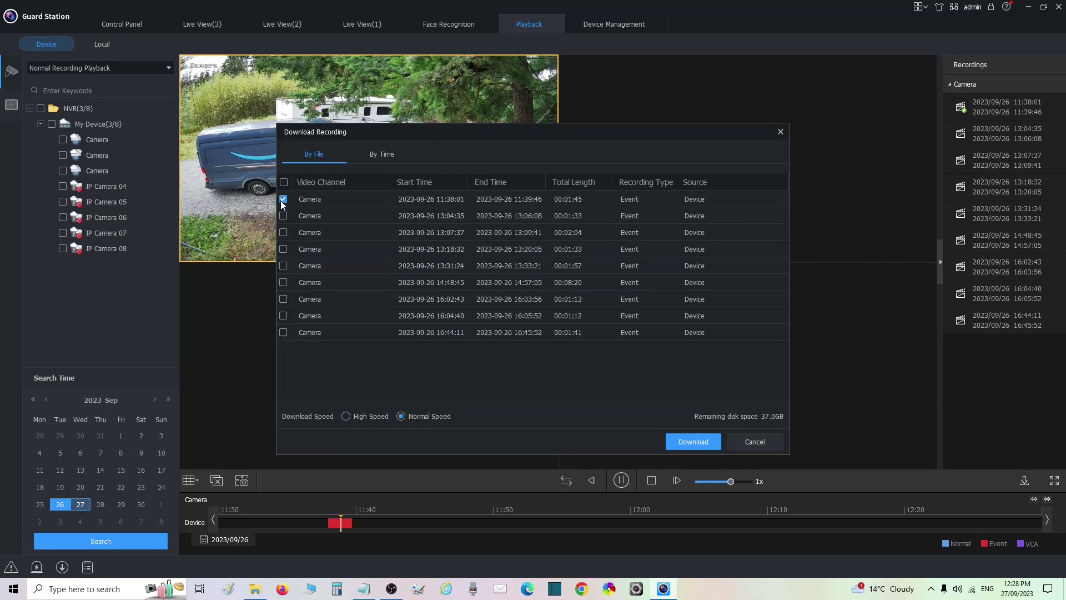
left_click(686, 442)
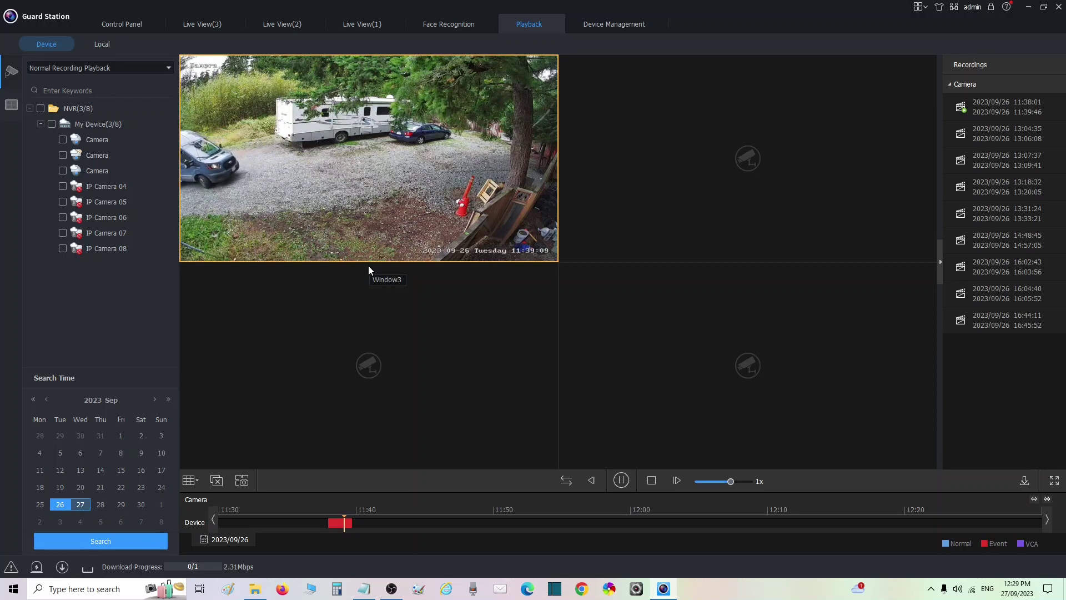
- Switch the playback layout to a single window
mouse_move(211, 158)
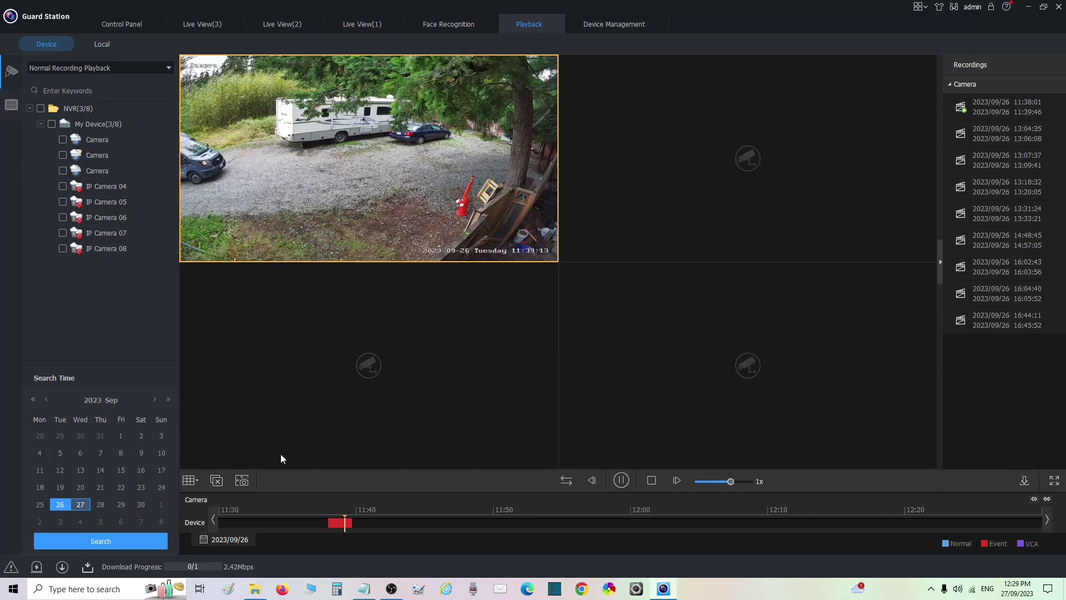
left_click(189, 480)
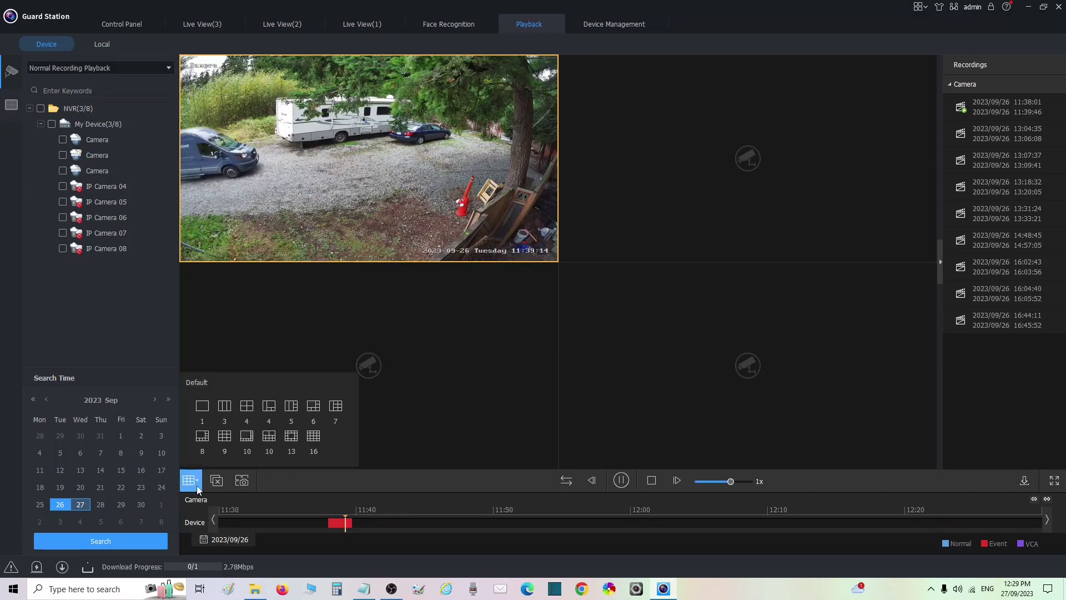
left_click(203, 407)
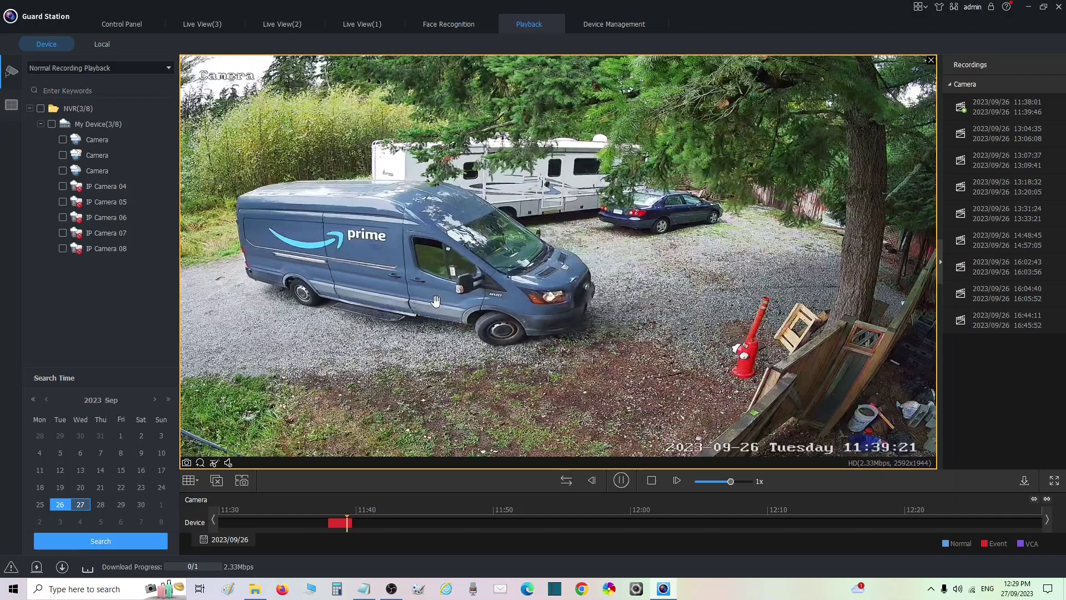
- Stop the current playback and search the third camera's recordings for September 26, 2023
left_click(653, 482)
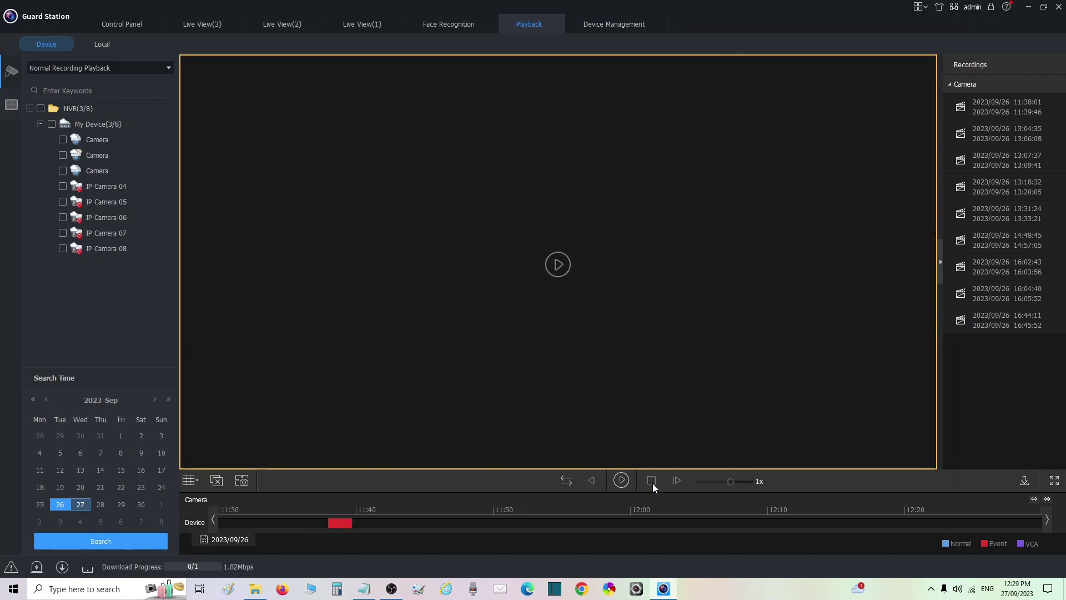
left_click(62, 172)
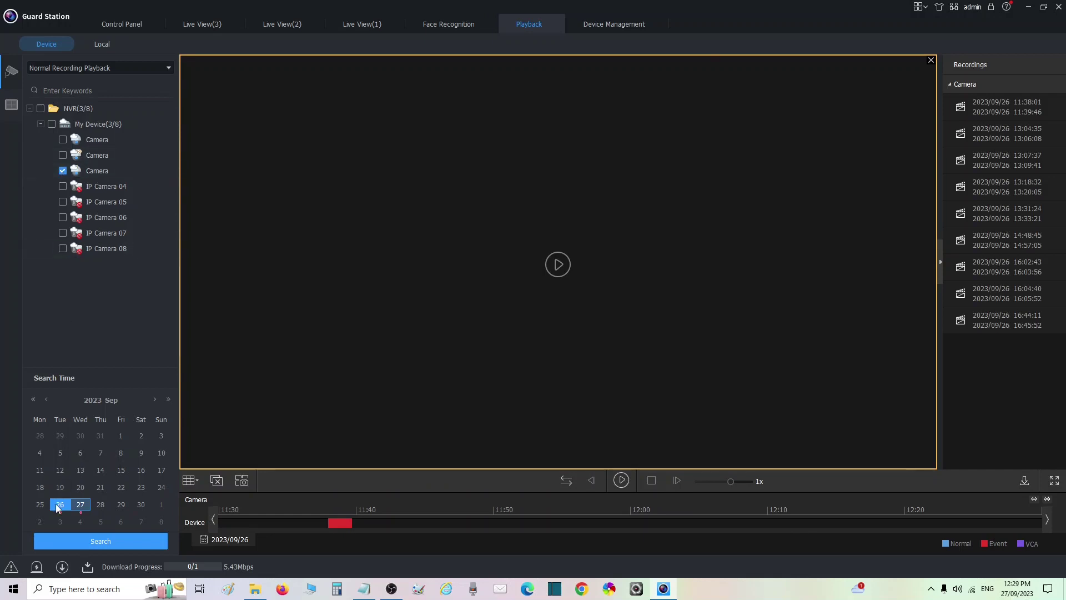
left_click(97, 546)
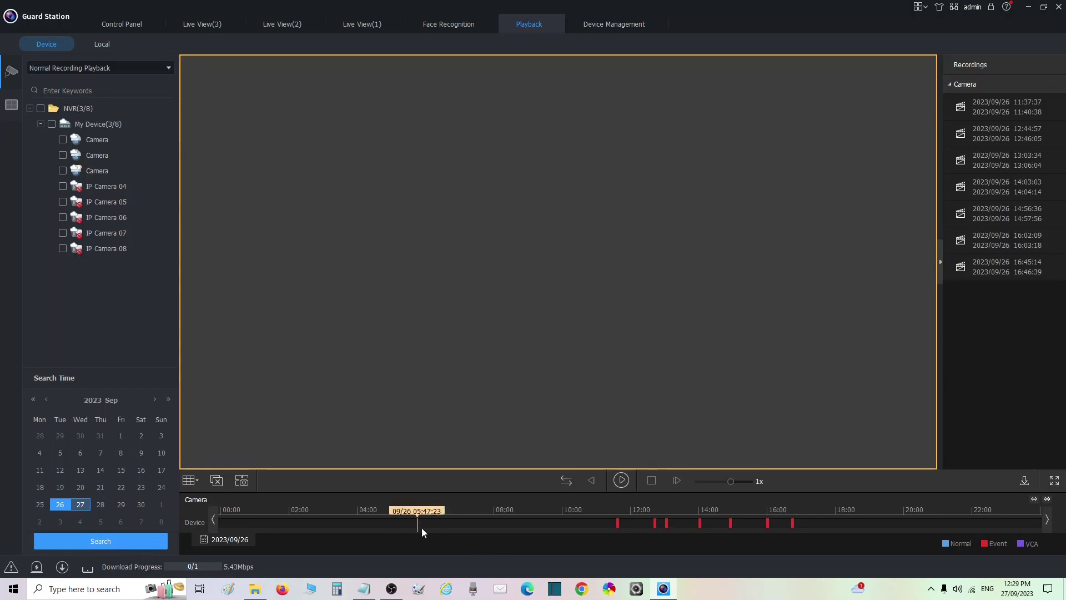
- Play the third camera's earliest event recording on the September 26 timeline, starting at 11:37:37
left_click(619, 523)
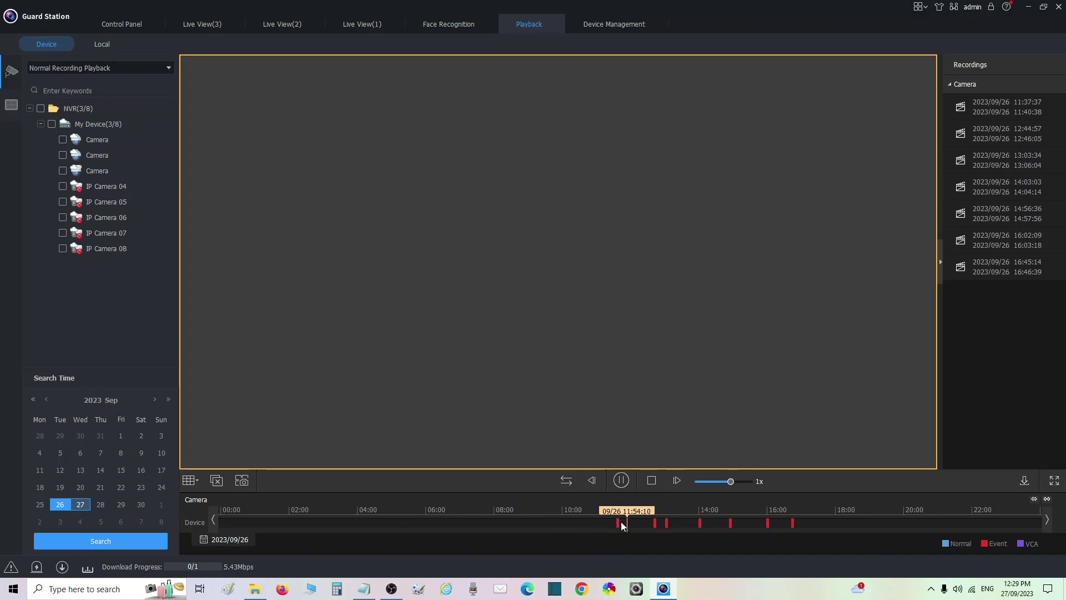
left_click(616, 517)
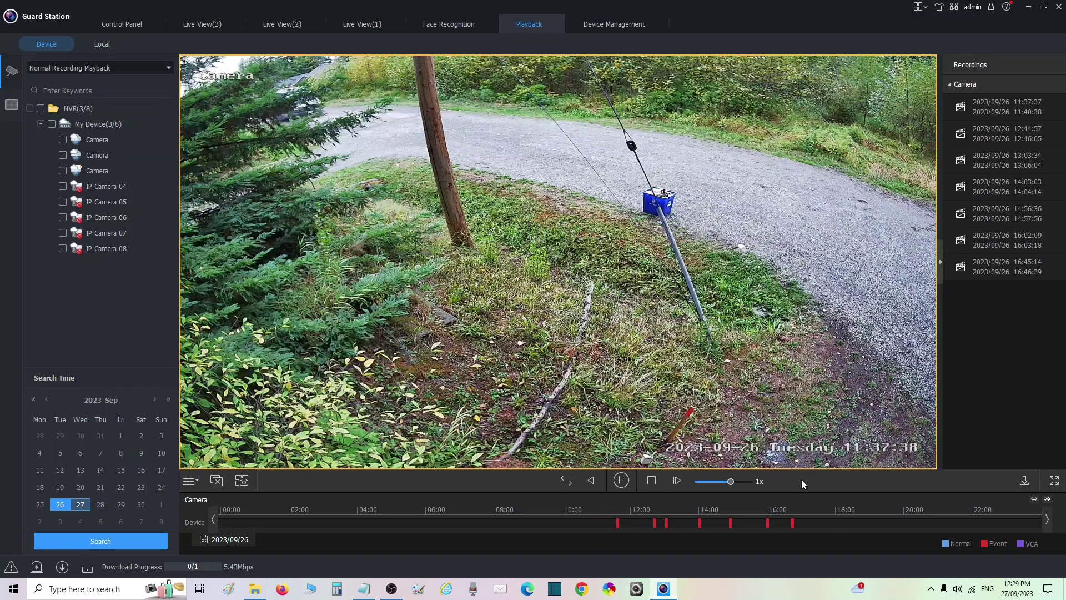
mouse_move(561, 244)
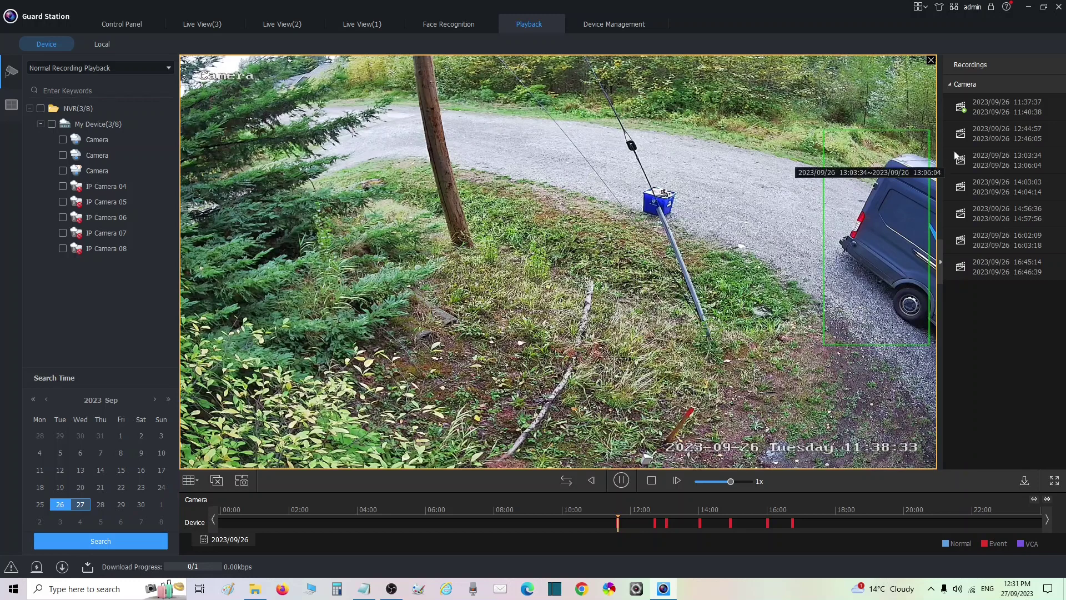
- Download the event recording from 11:37:37 to 11:40:38 by file at normal speed, and stop the playback
mouse_move(987, 111)
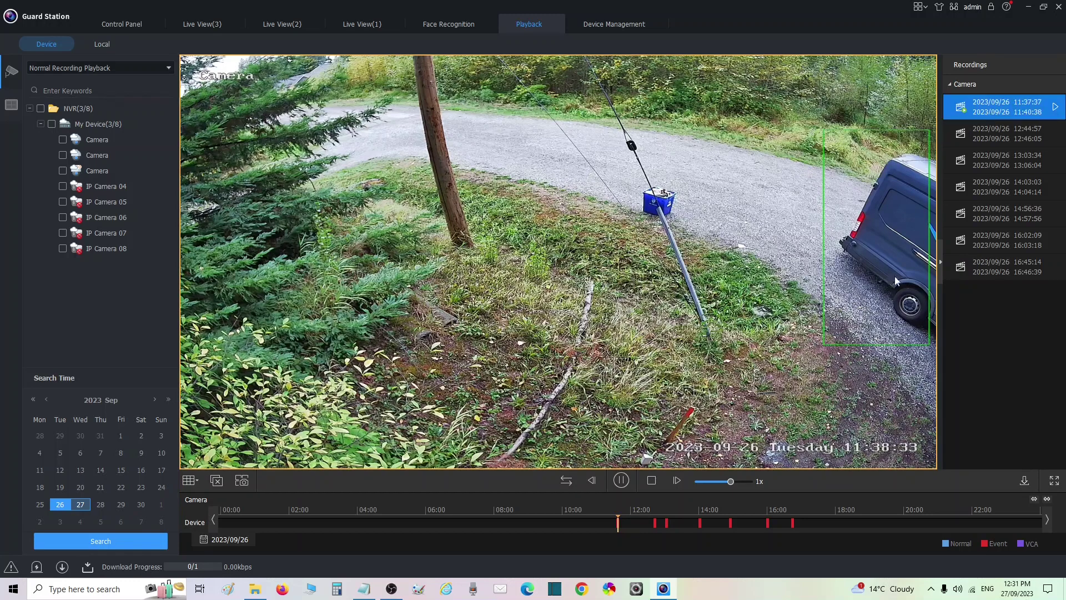
left_click(1025, 481)
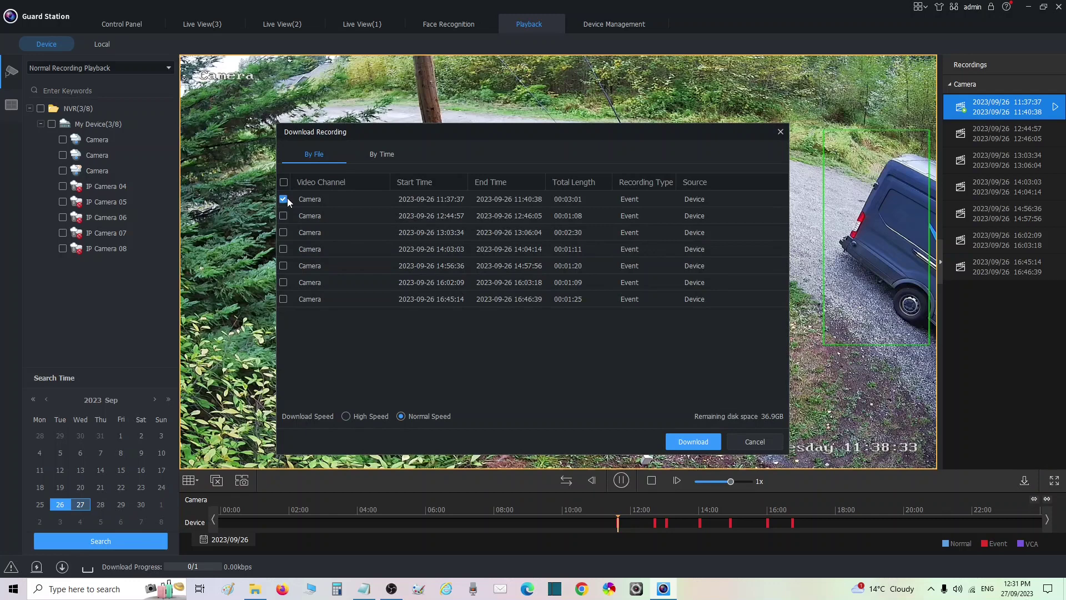
left_click(710, 447)
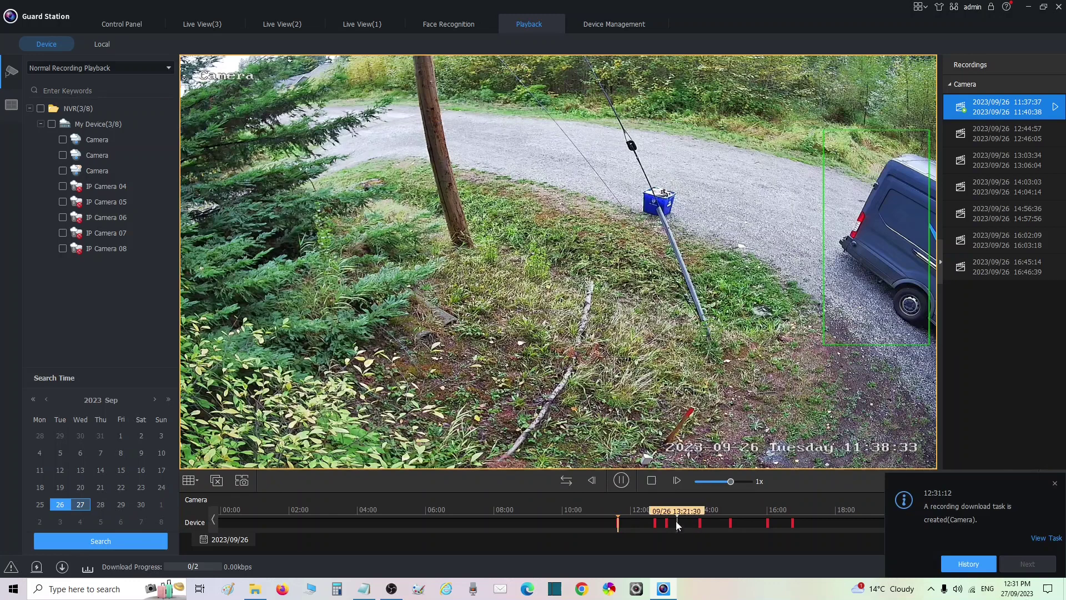
left_click(651, 481)
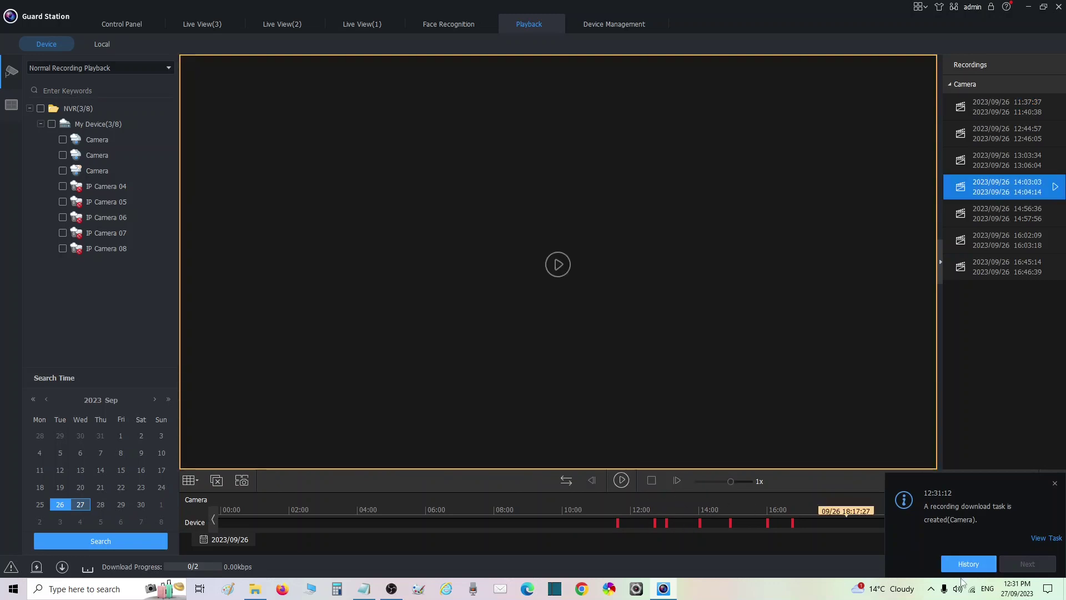
left_click(1005, 8)
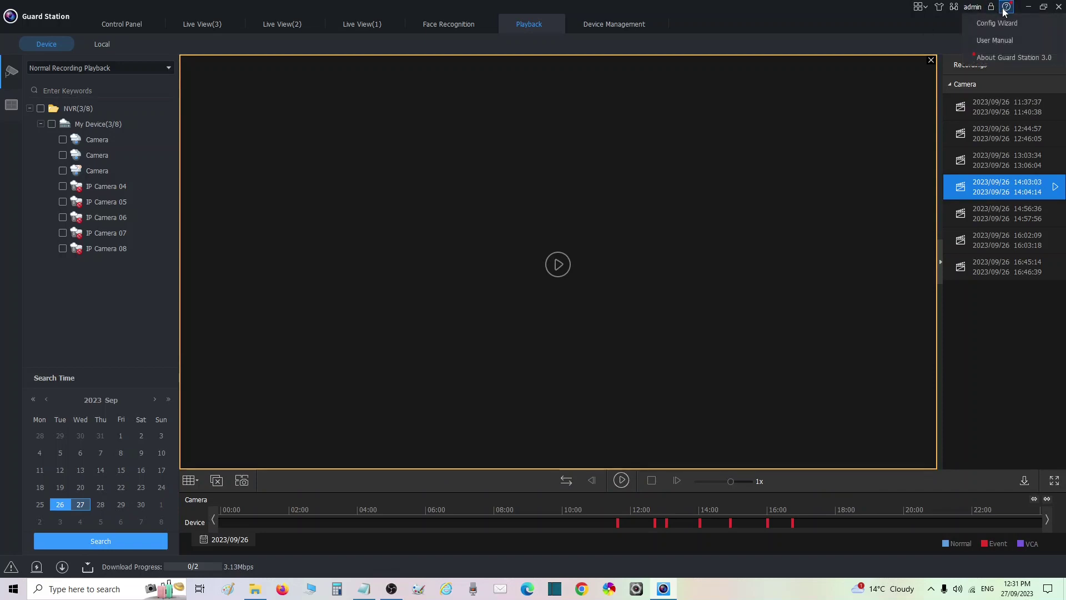
left_click(799, 38)
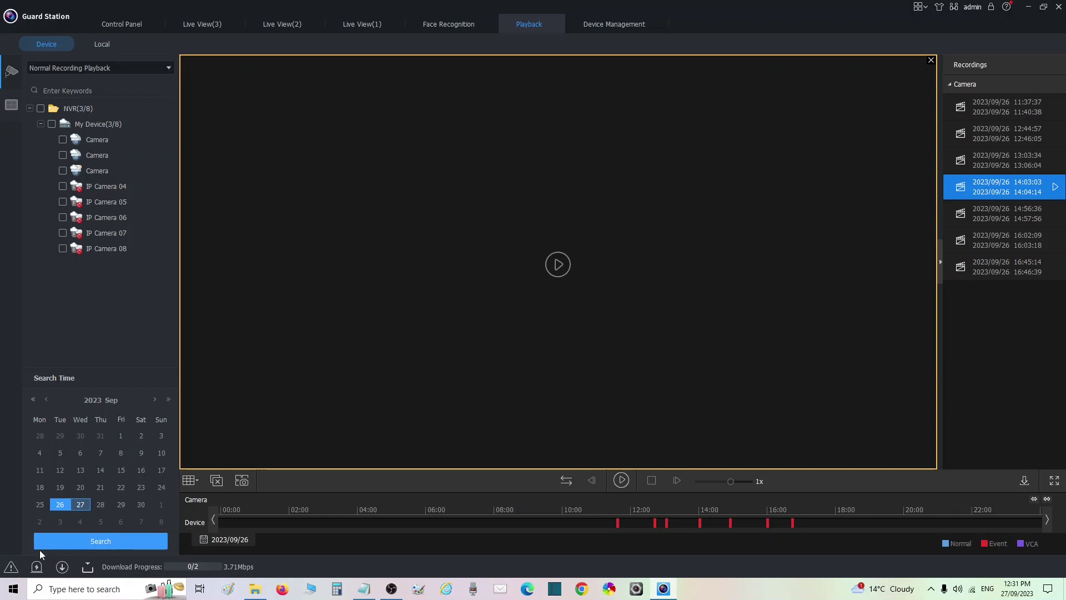
left_click(919, 6)
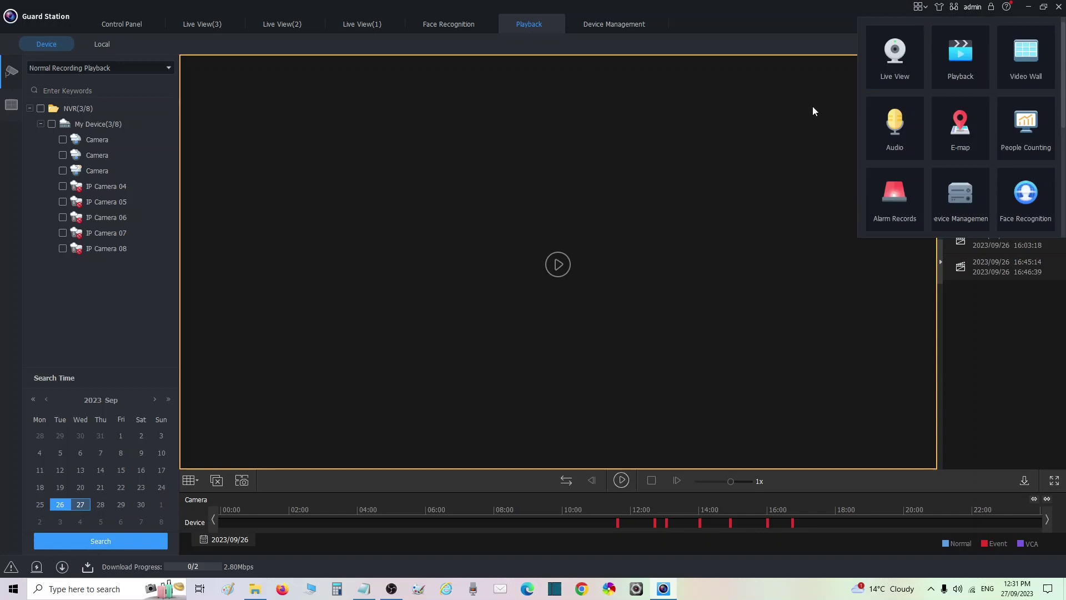
left_click(804, 123)
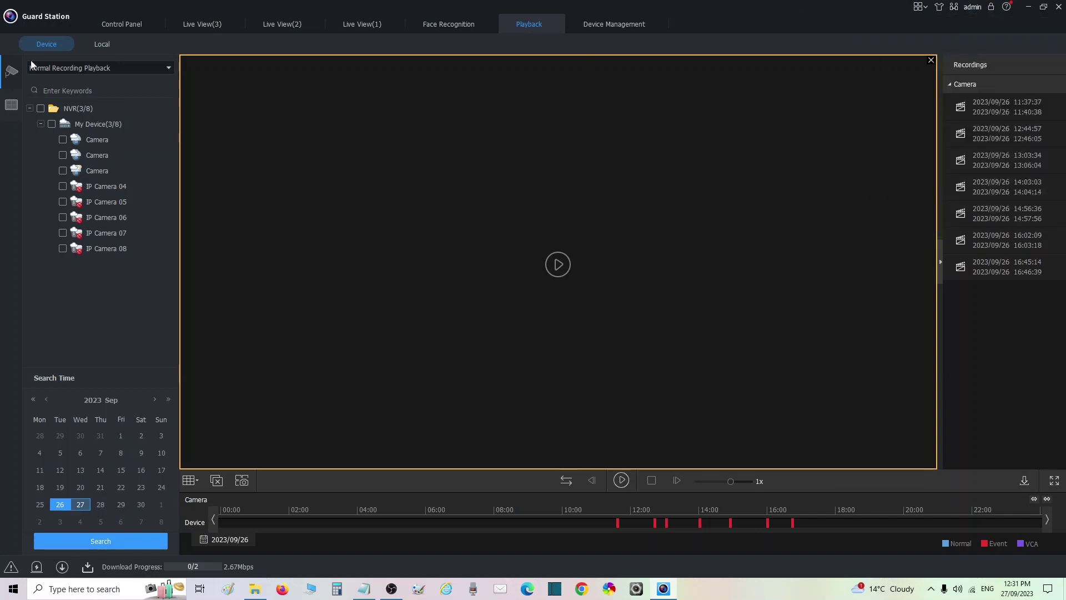
- Check the downloaded recording path and format in the system configuration's recording settings, and save the configuration
left_click(125, 25)
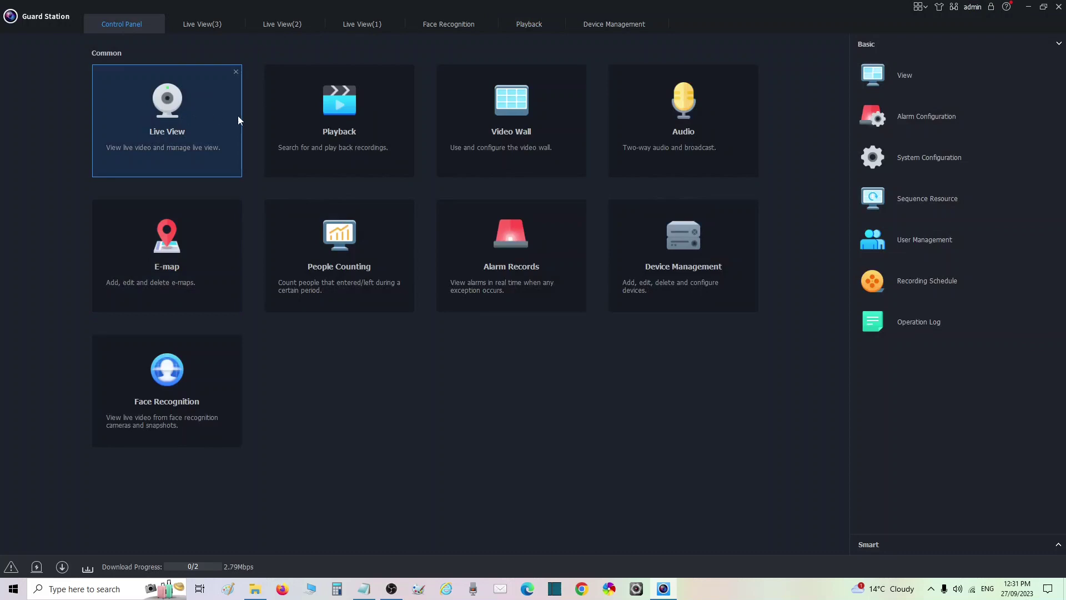
left_click(900, 156)
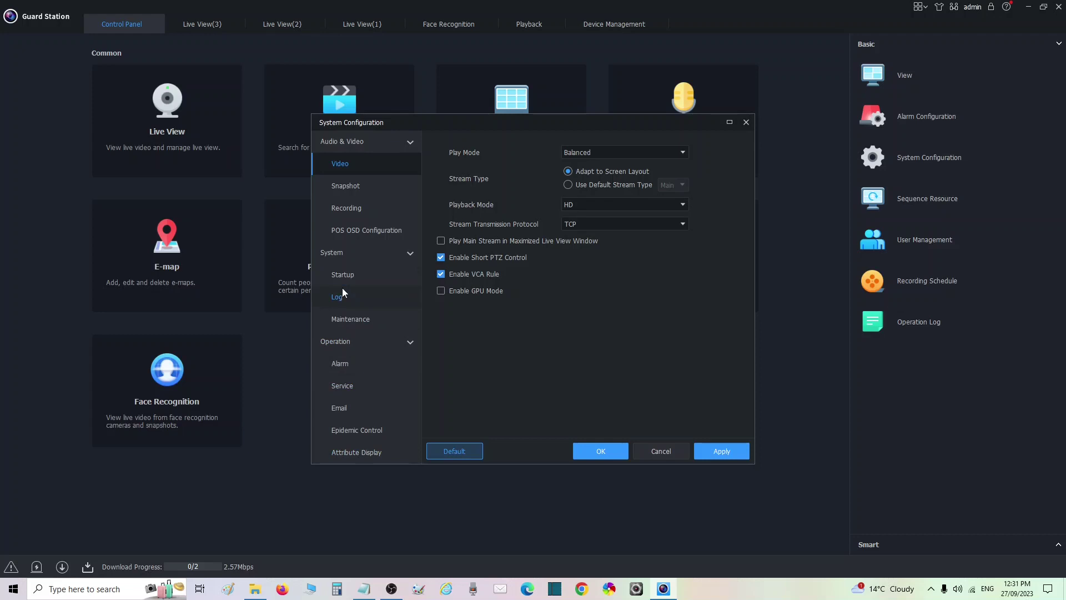
left_click(350, 208)
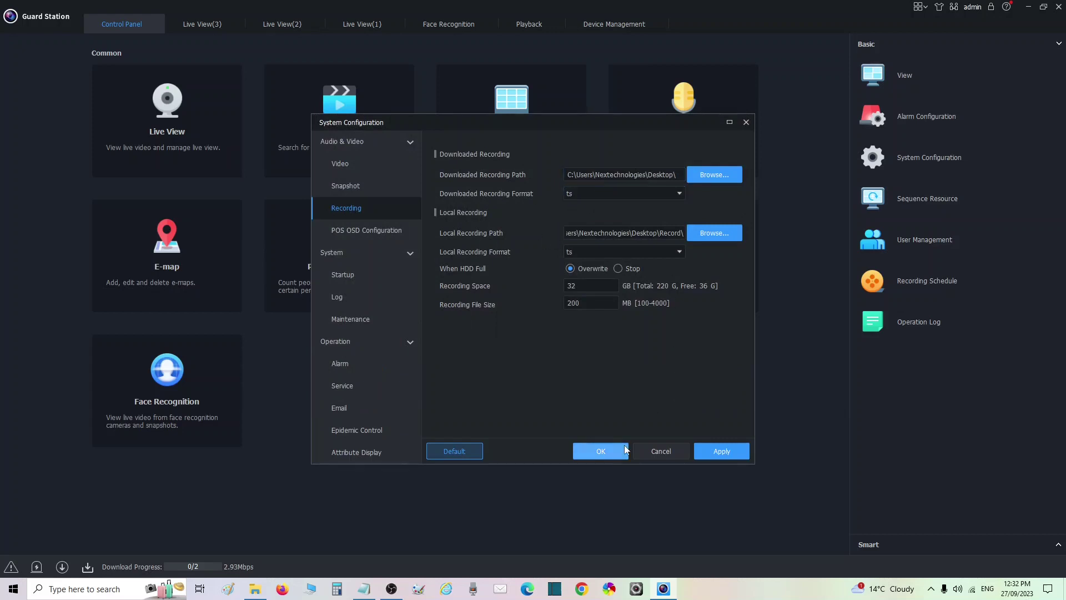
left_click(601, 454)
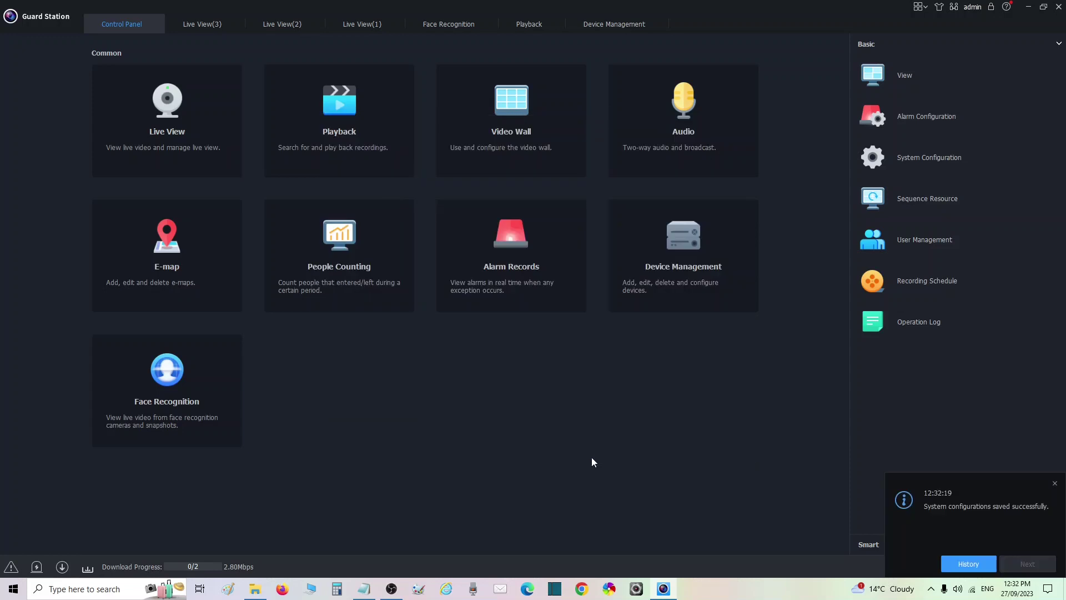